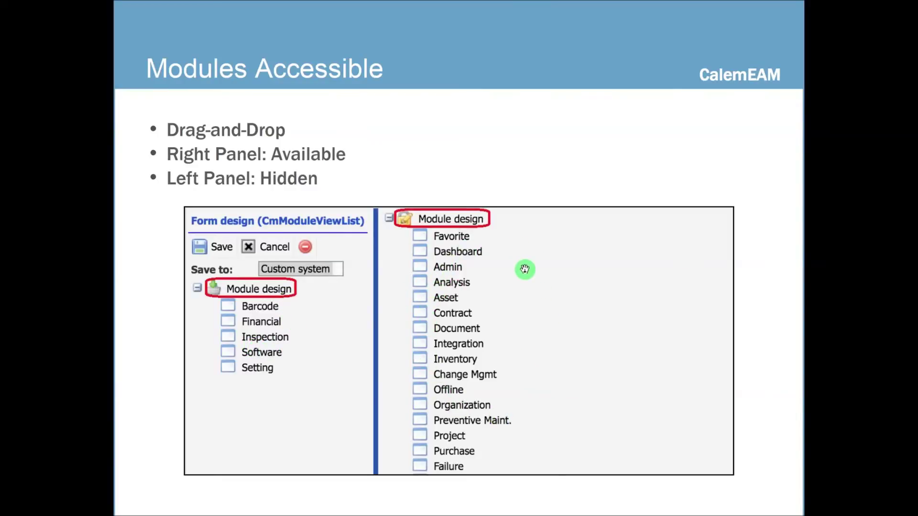
click(501, 339)
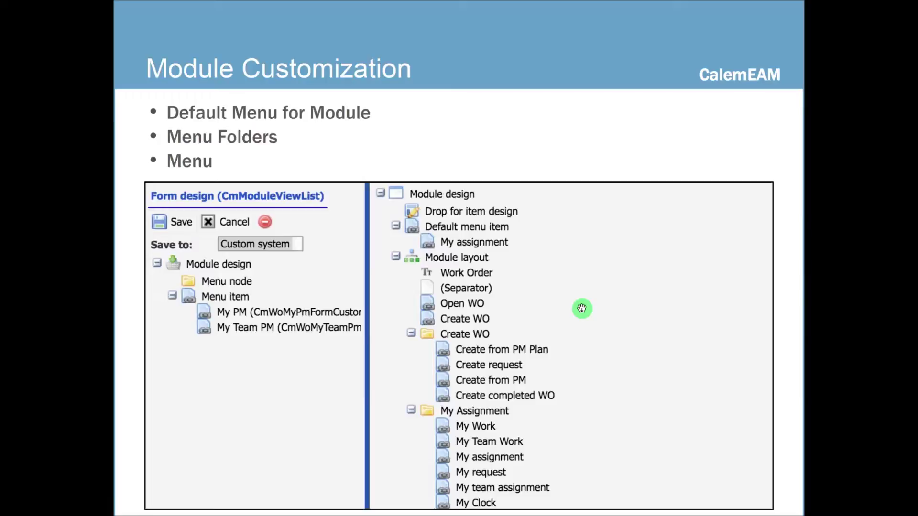
Switch to Chrome and open the group design of the IT-Tag test group from the Admin group list.
key(super+Tab)
key(super+Tab)
key(super+Tab)
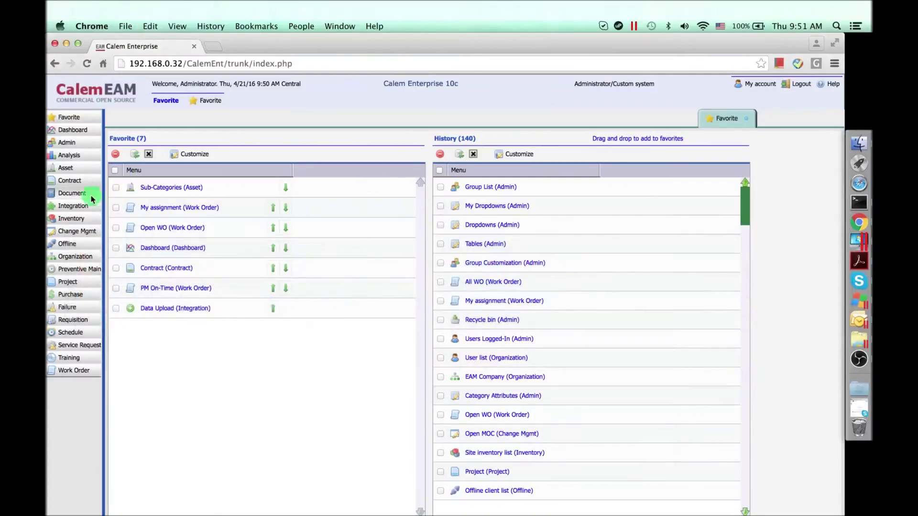
click(67, 141)
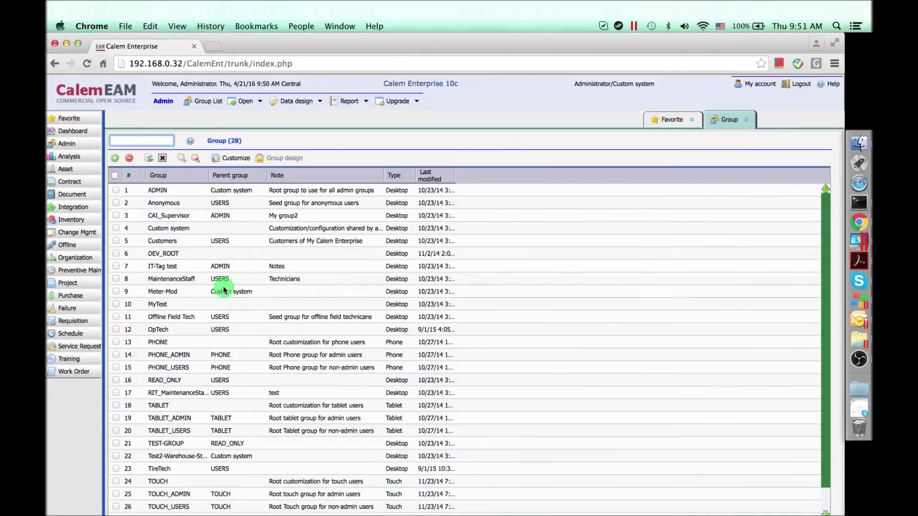
click(116, 267)
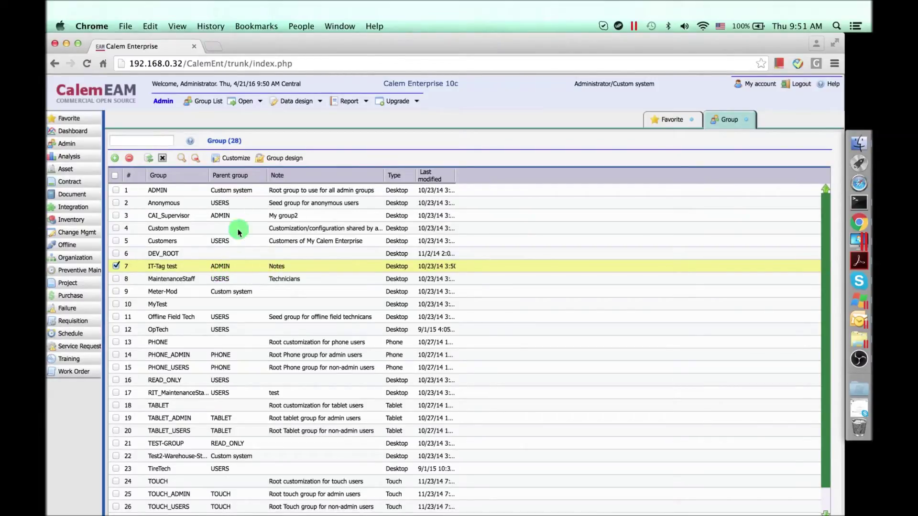
click(279, 158)
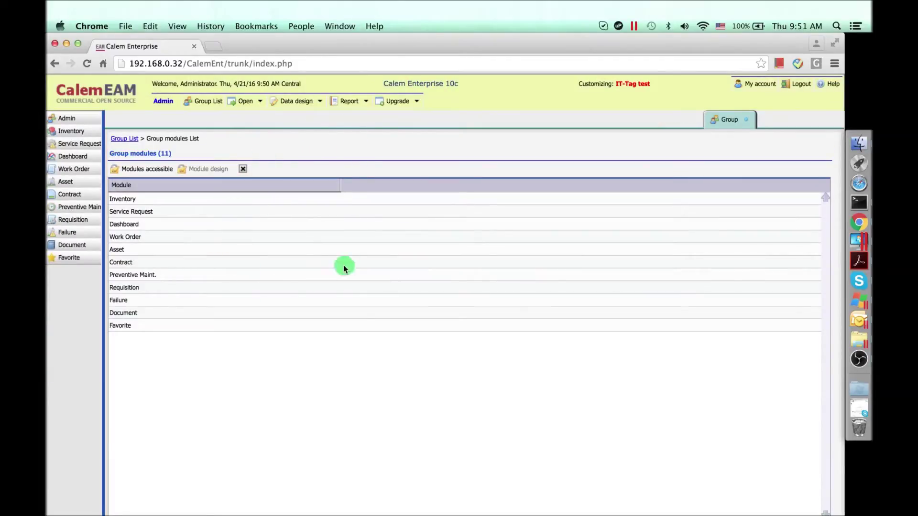
Try adding the Project module to the group's accessible modules and reordering it, leaving the design without saving.
click(131, 169)
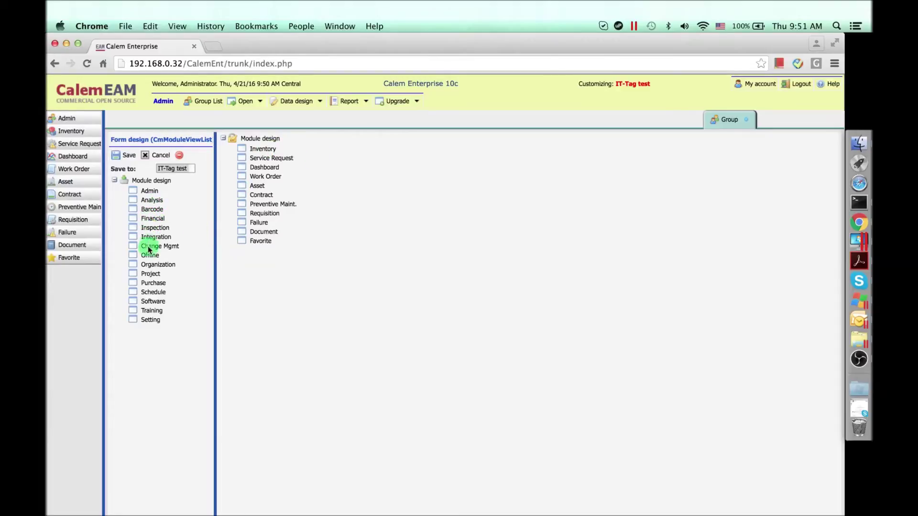
drag(145, 273, 262, 136)
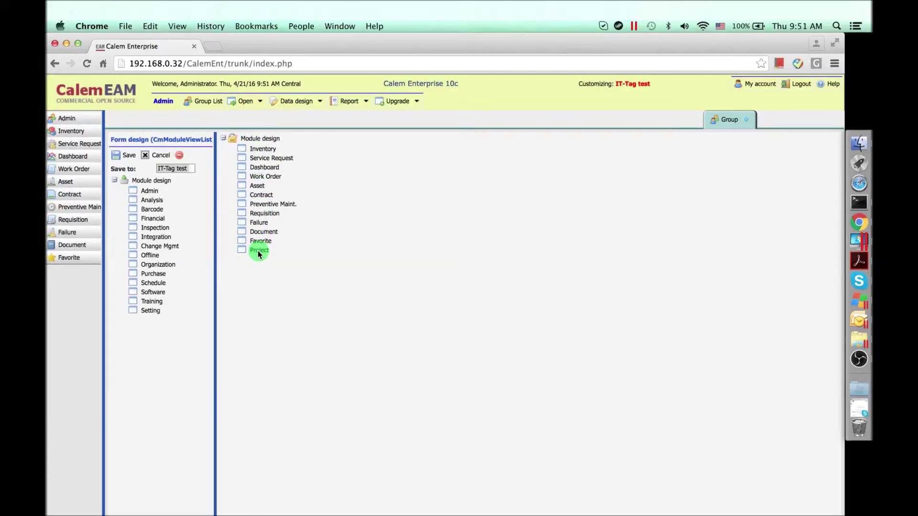
drag(258, 252, 252, 148)
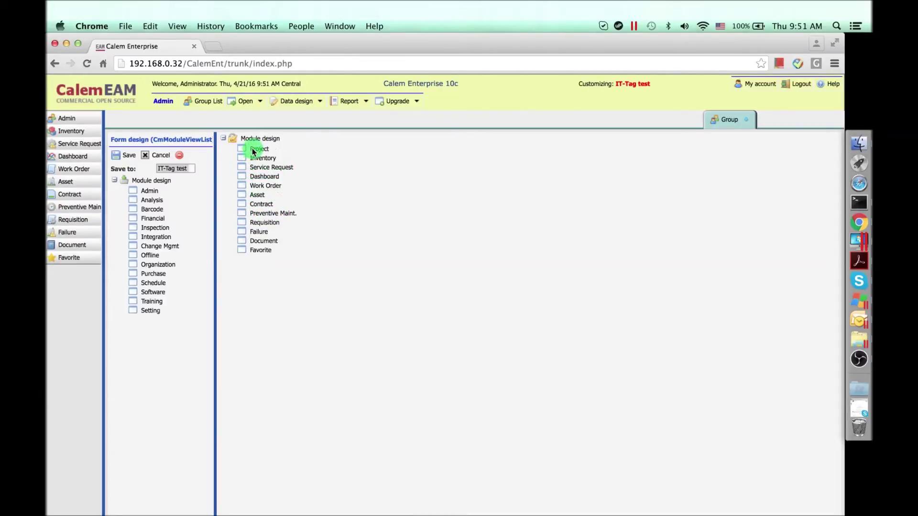
drag(257, 152, 253, 246)
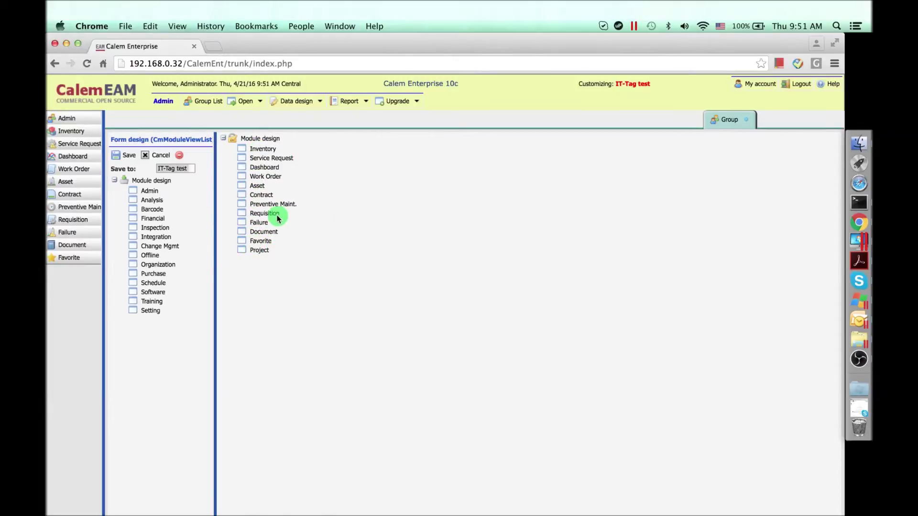
click(162, 156)
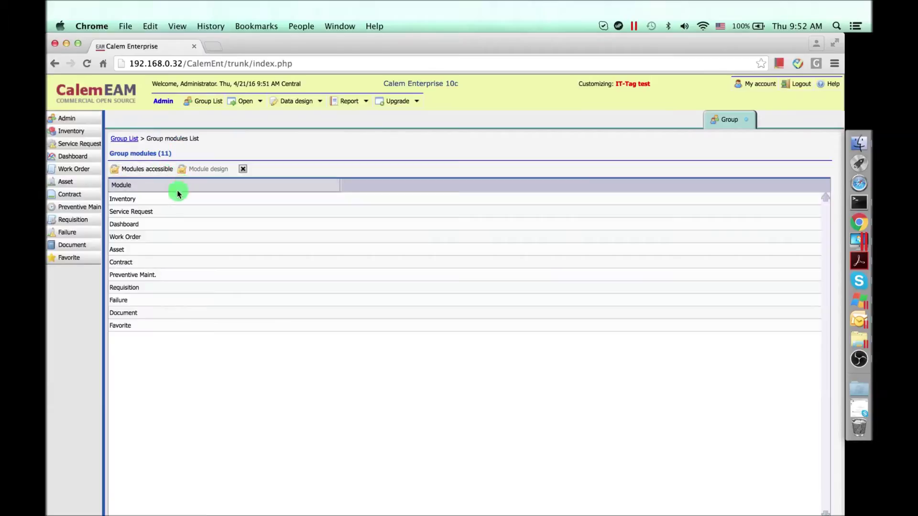
Open the module design for Work Order and make Open WO its default menu item.
click(133, 238)
click(213, 170)
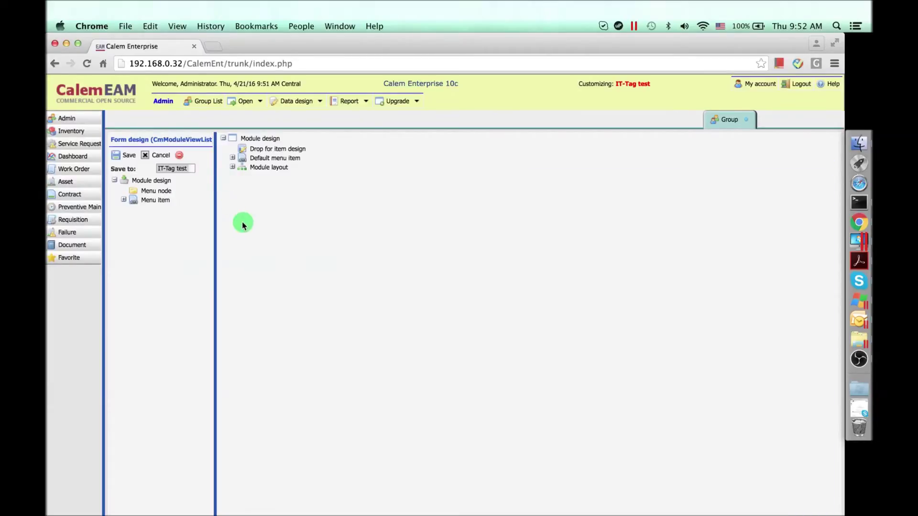
click(123, 199)
click(233, 166)
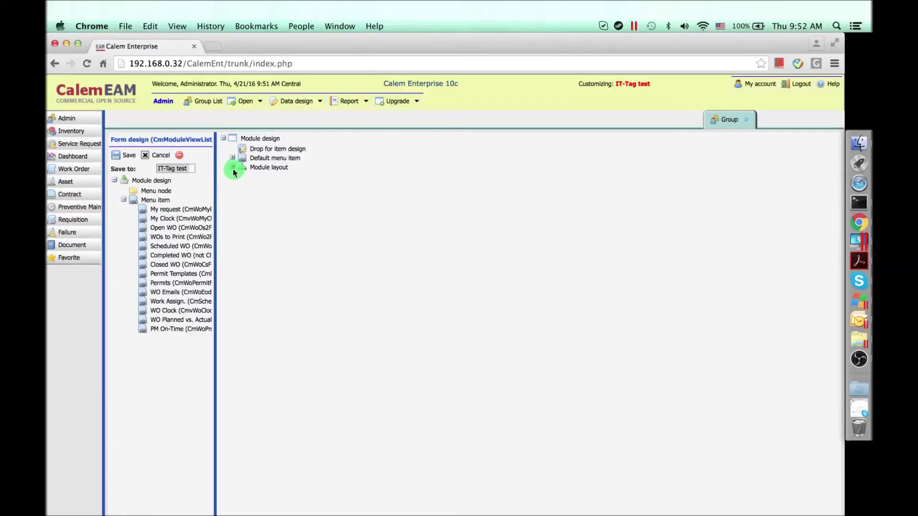
click(232, 158)
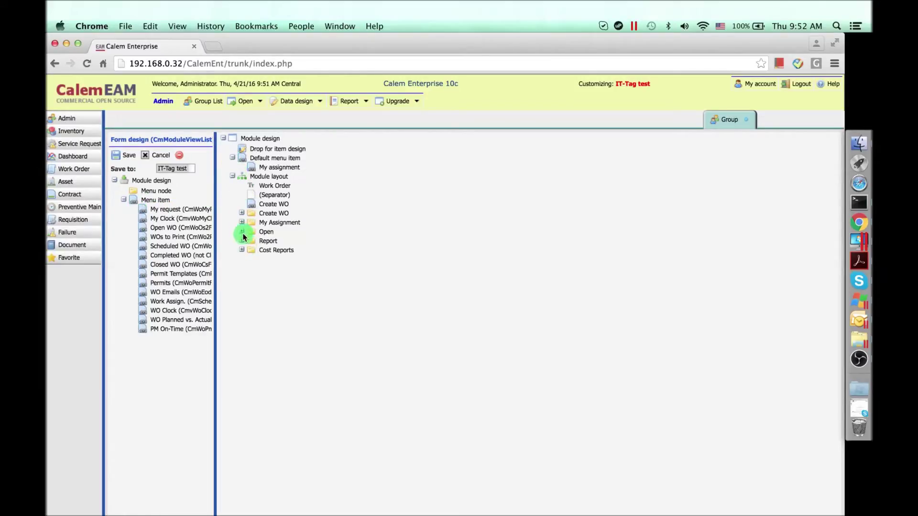
click(241, 212)
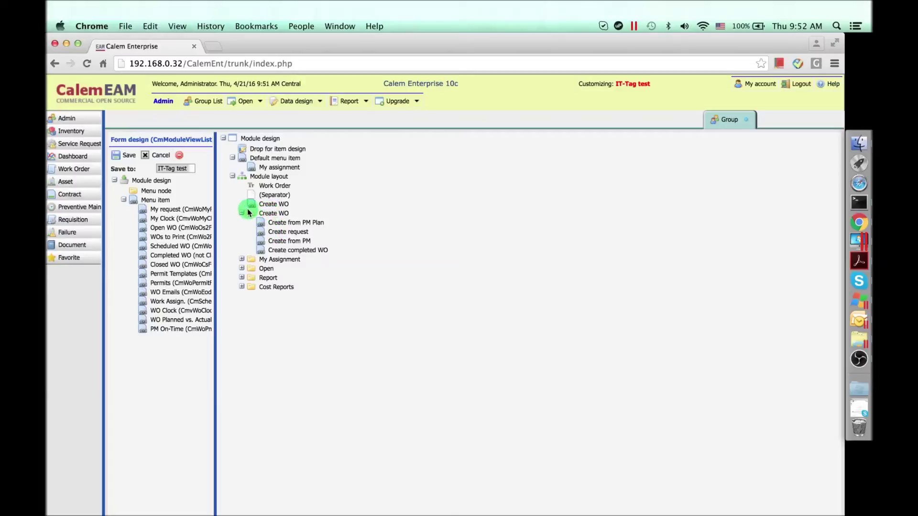
click(241, 269)
drag(278, 289, 289, 200)
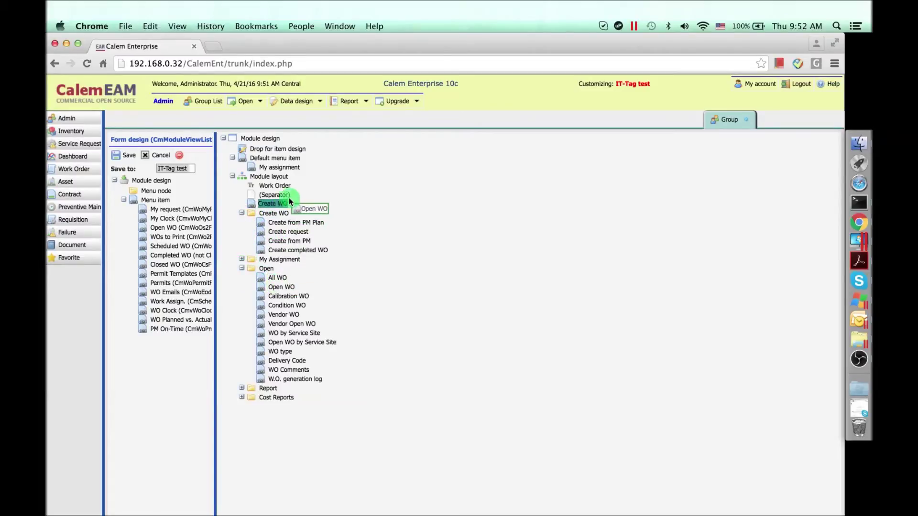
drag(283, 163, 283, 161)
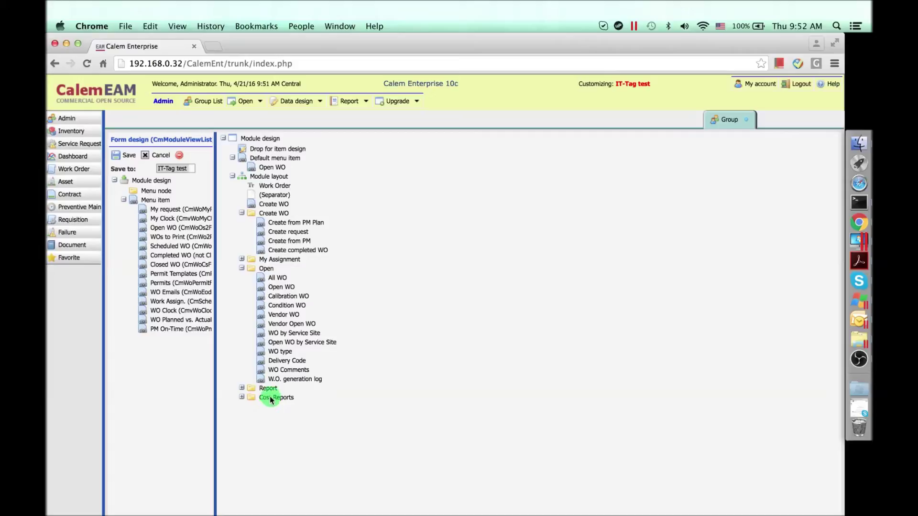
Hide the Cost Reports folder from the Work Order layout and add Work Assign. as the first item in the Open folder.
click(241, 399)
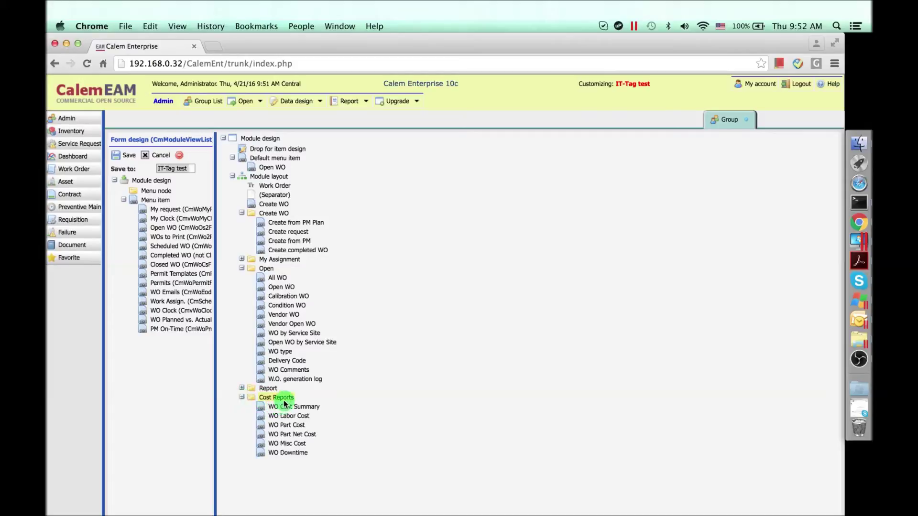
drag(284, 403, 150, 179)
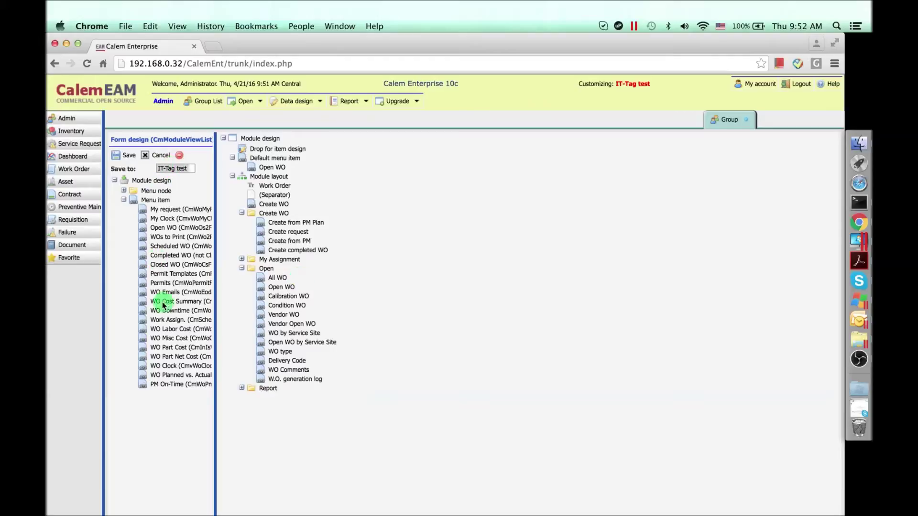
drag(161, 324, 261, 176)
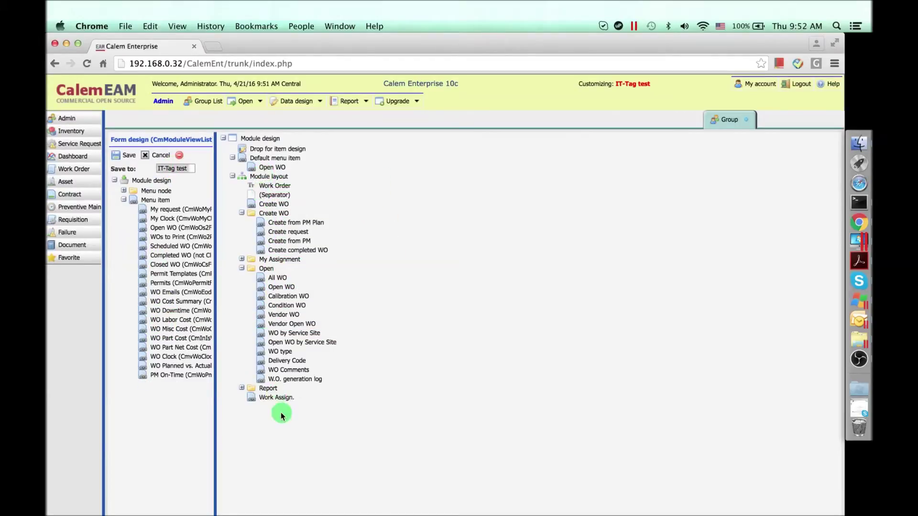
drag(279, 398, 270, 280)
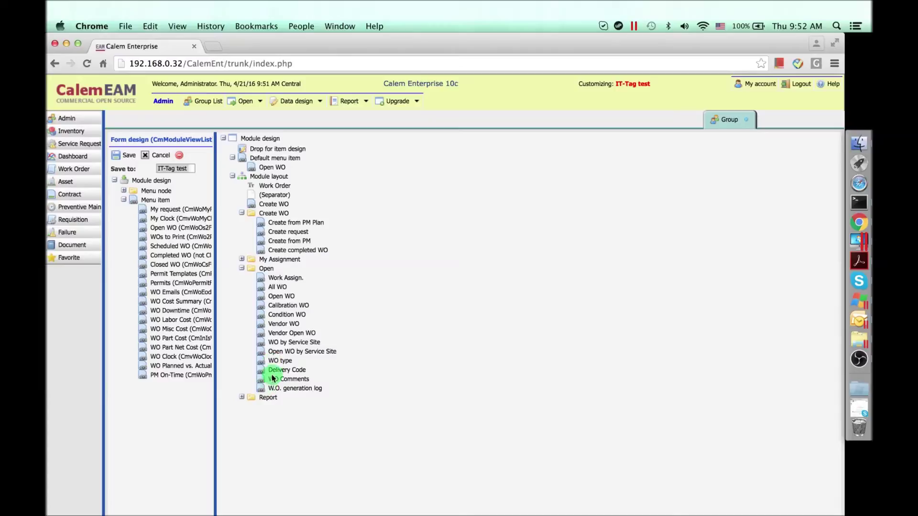
Try moving Vendor Open WO out of the Open folder to directly above Create WO, and cancel the module design.
drag(280, 333, 253, 213)
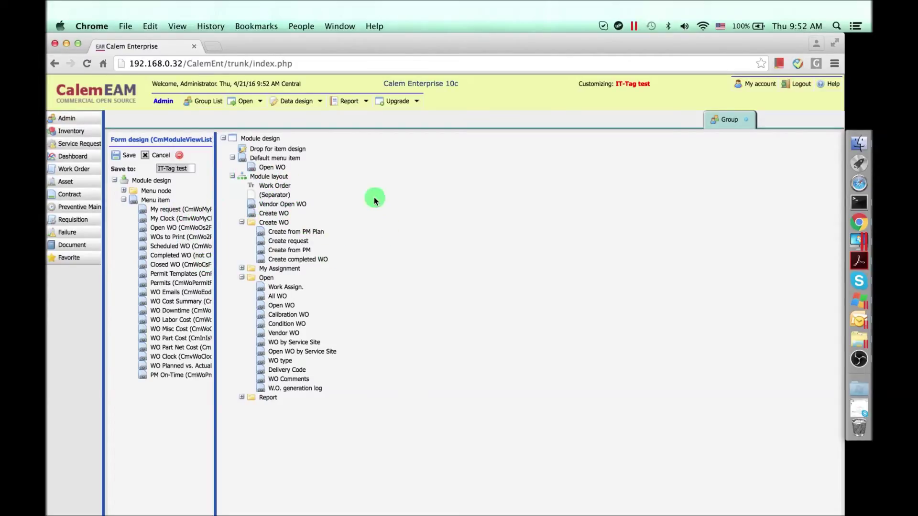
click(152, 156)
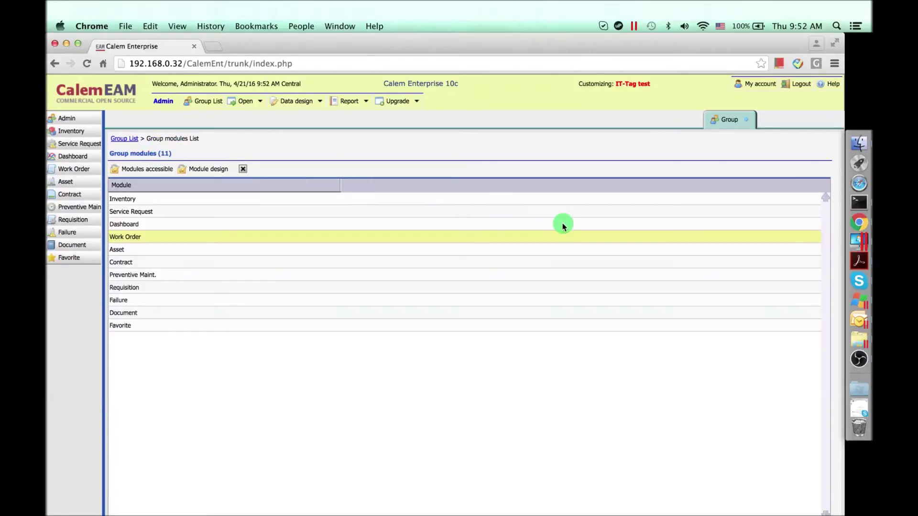
key(super+Tab)
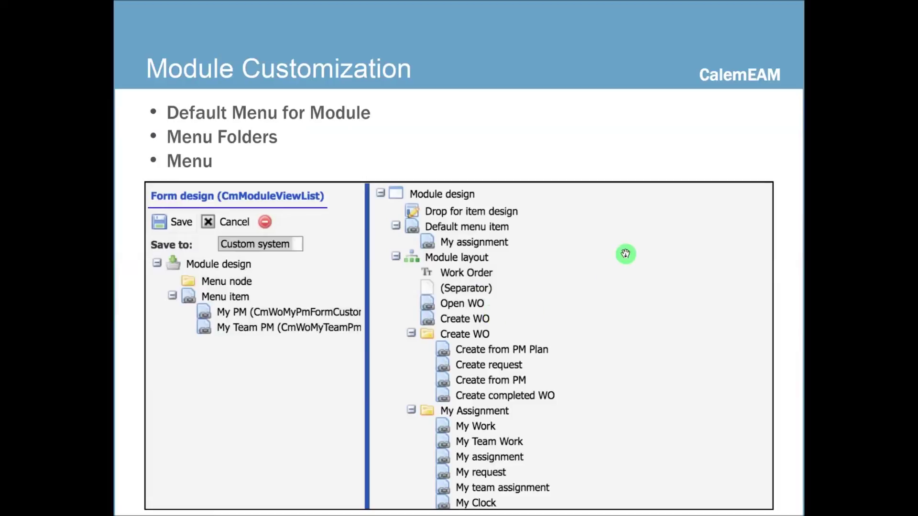
key(Right)
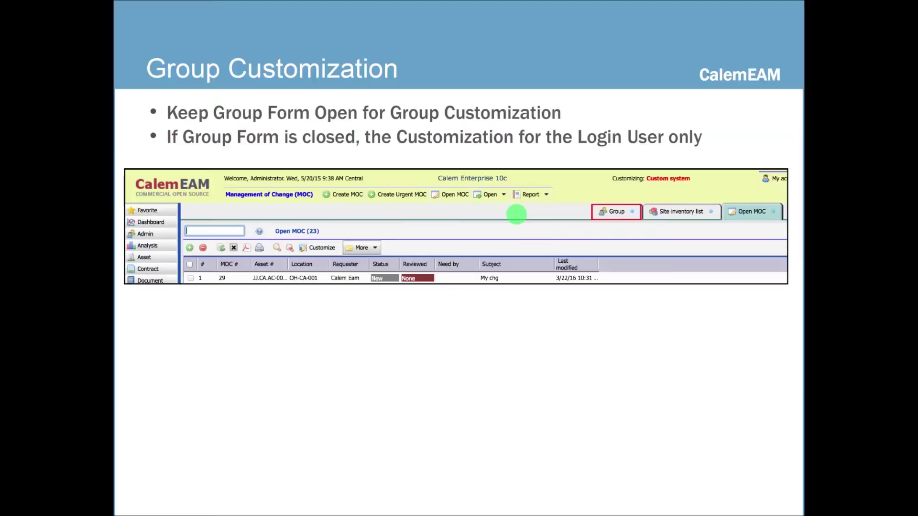
key(Right)
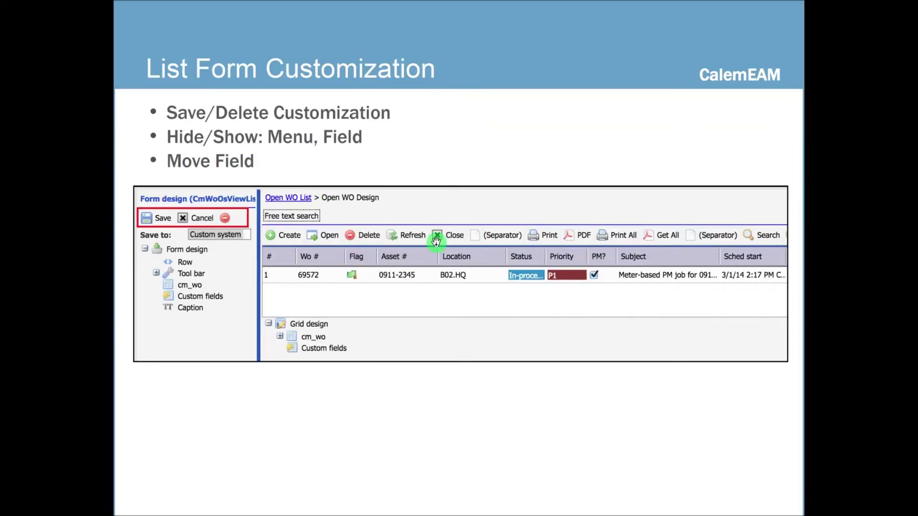
Switch to Chrome, leave the group modules list, and open the Work Order module's My assignment list for customization.
key(super+Tab)
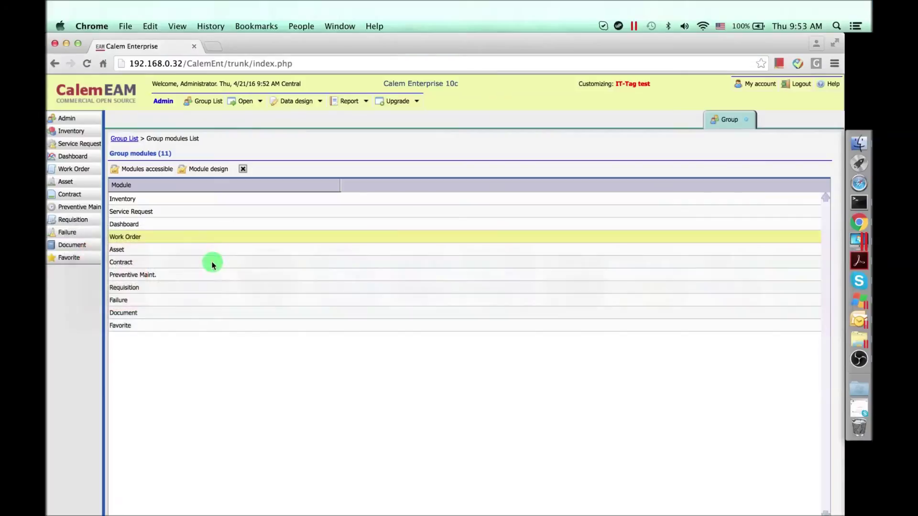
click(242, 169)
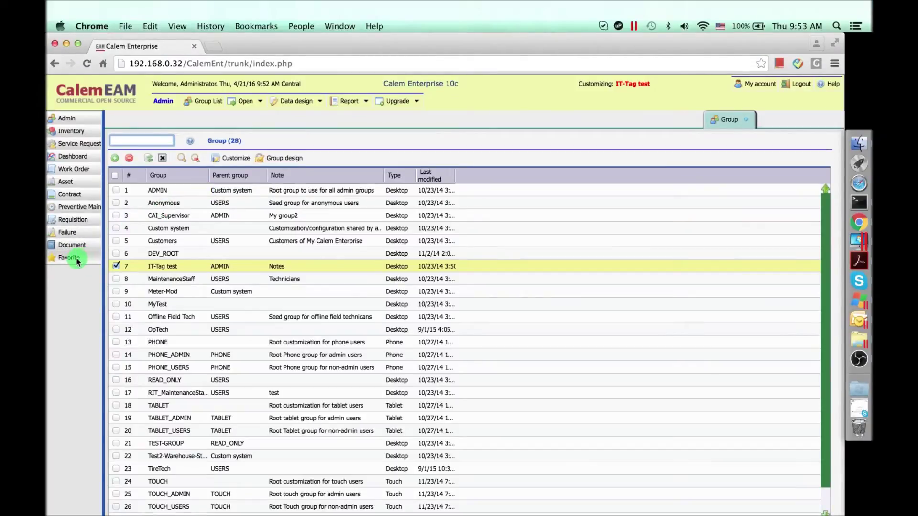
click(85, 170)
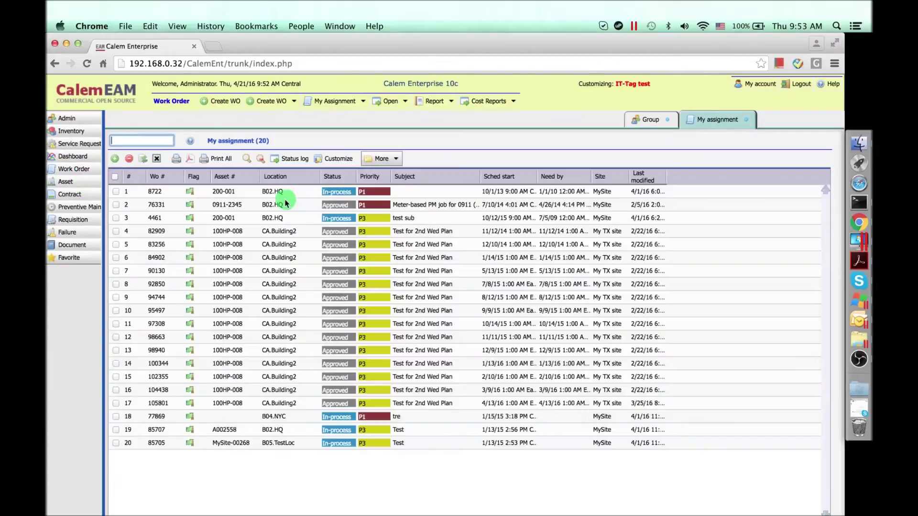
click(334, 160)
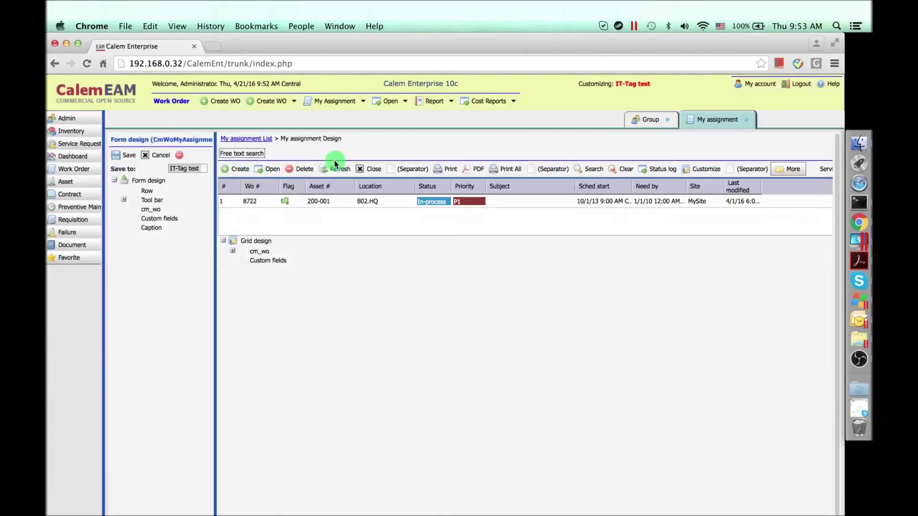
Try adding Open Quote to the My assignment toolbar, and hide the Create button from it.
click(123, 201)
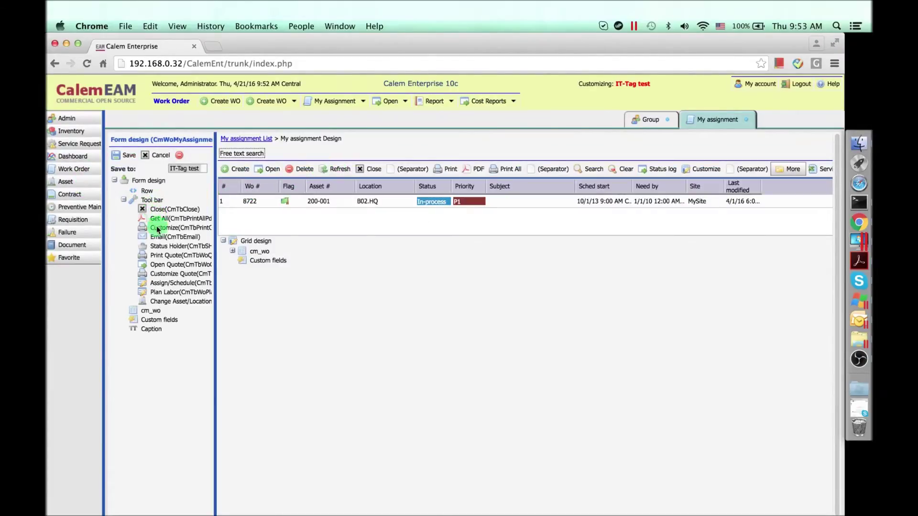
drag(158, 264, 349, 164)
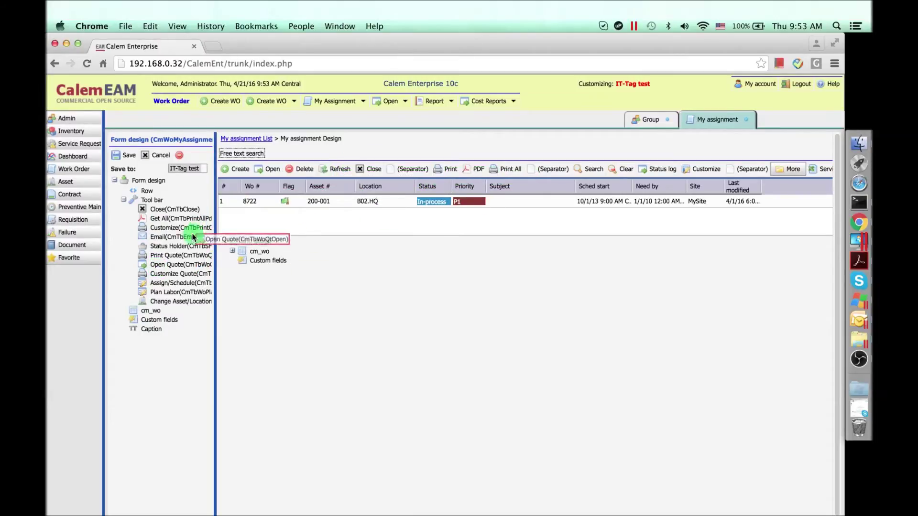
drag(251, 174, 149, 180)
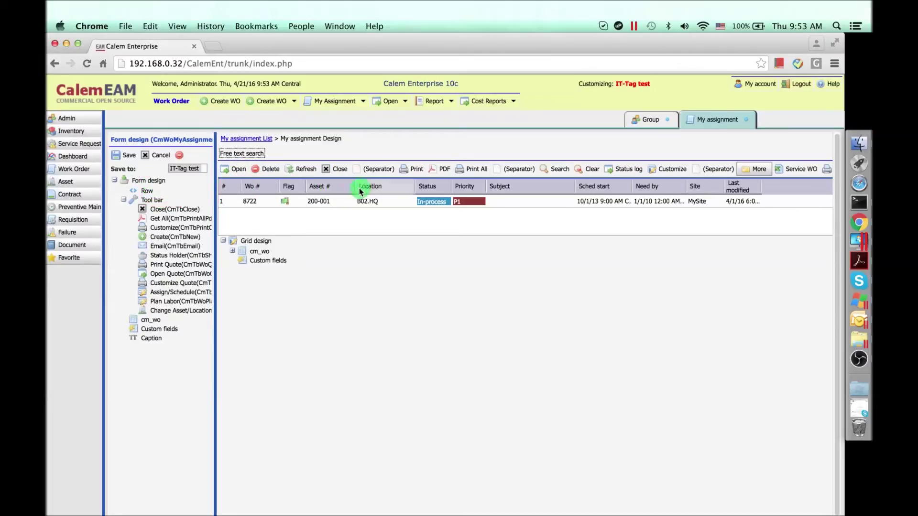
Hide the Last modified column in the My assignment list design.
right_click(371, 187)
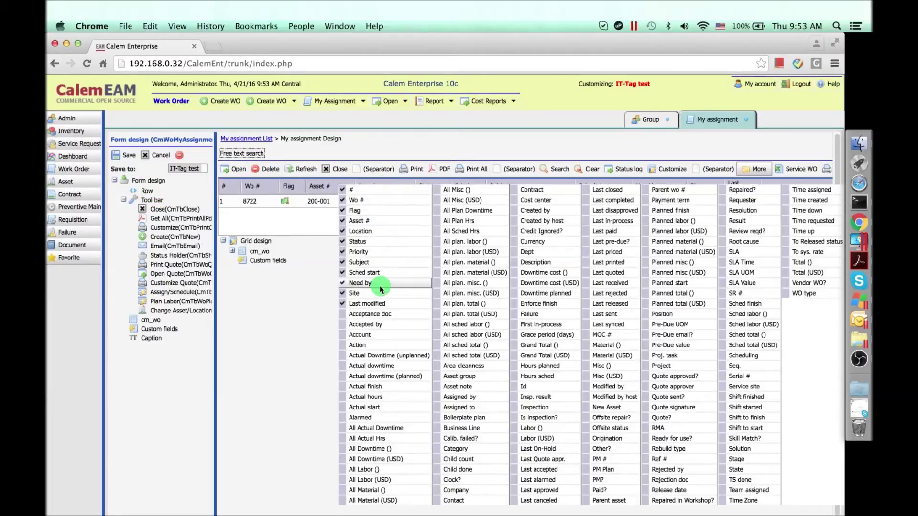
click(359, 305)
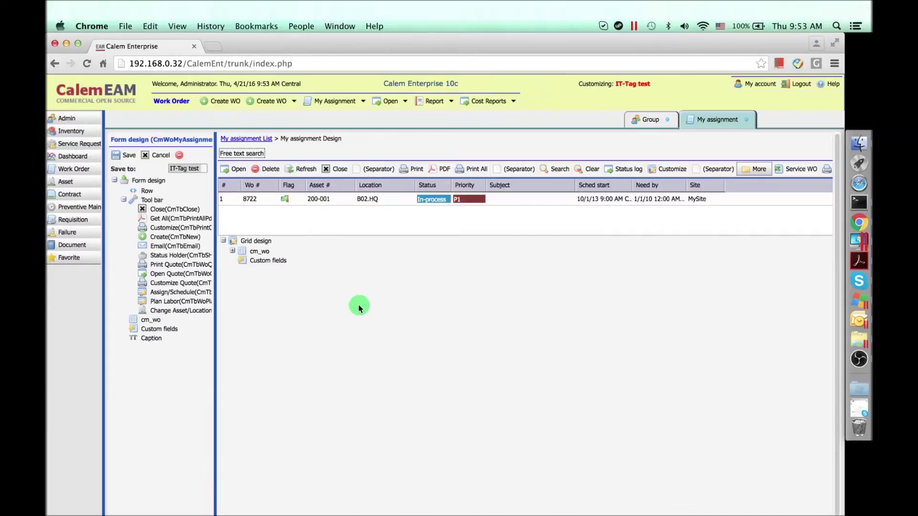
Add a WO type column between Flag and Asset # in the My assignment list, save the design and leave it.
right_click(383, 187)
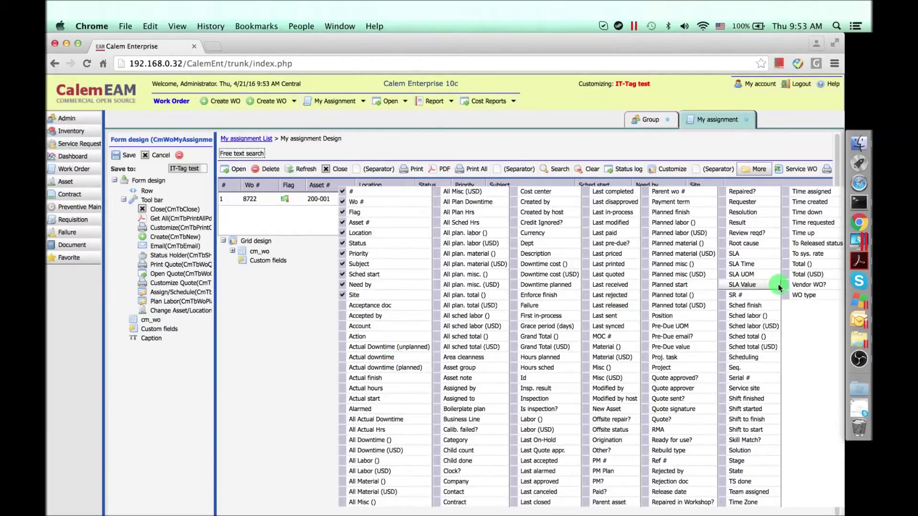
click(796, 295)
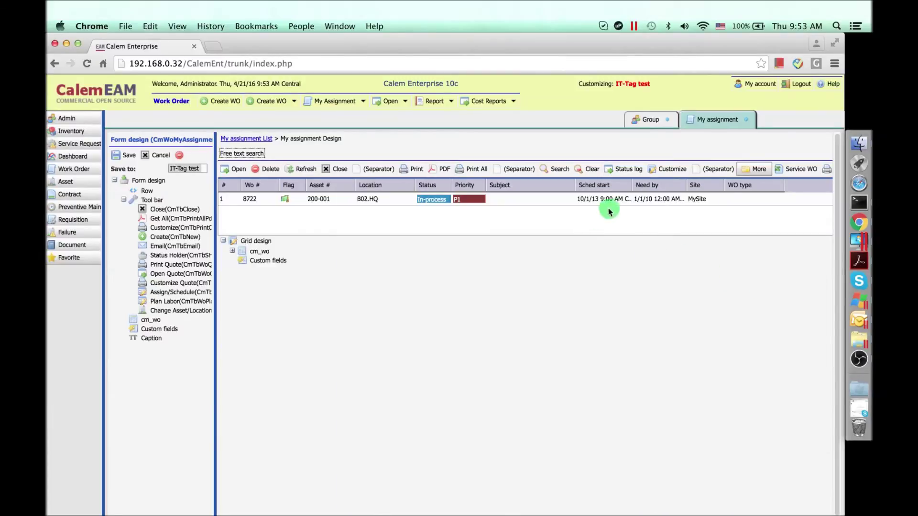
drag(738, 187, 262, 186)
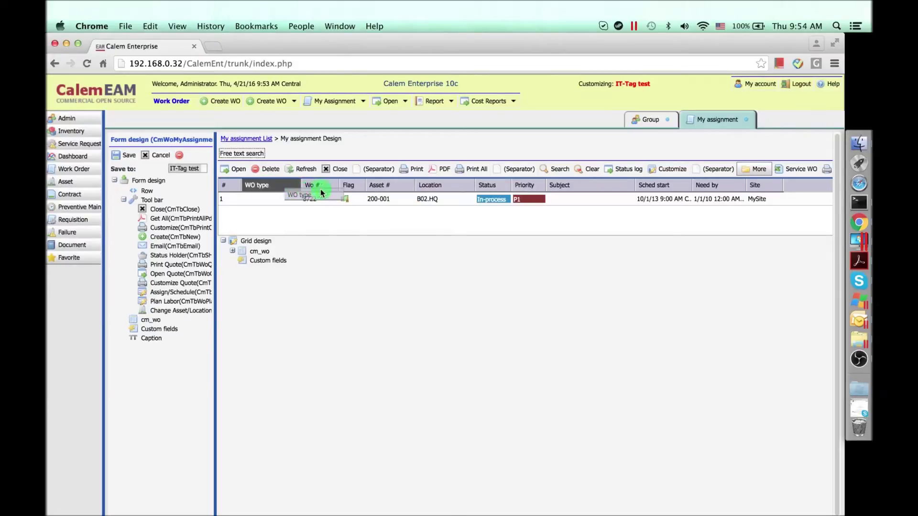
mouse_move(336, 188)
mouse_down()
mouse_move(355, 183)
mouse_move(346, 186)
mouse_up()
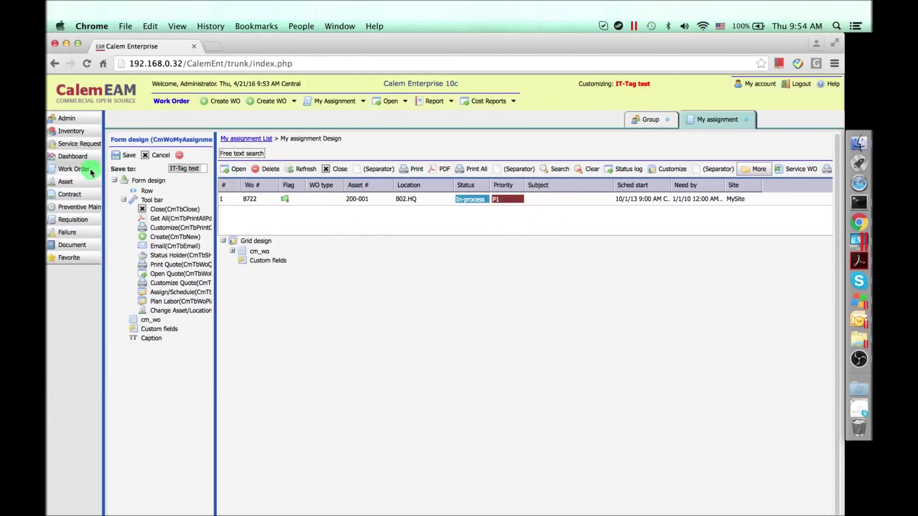
click(122, 156)
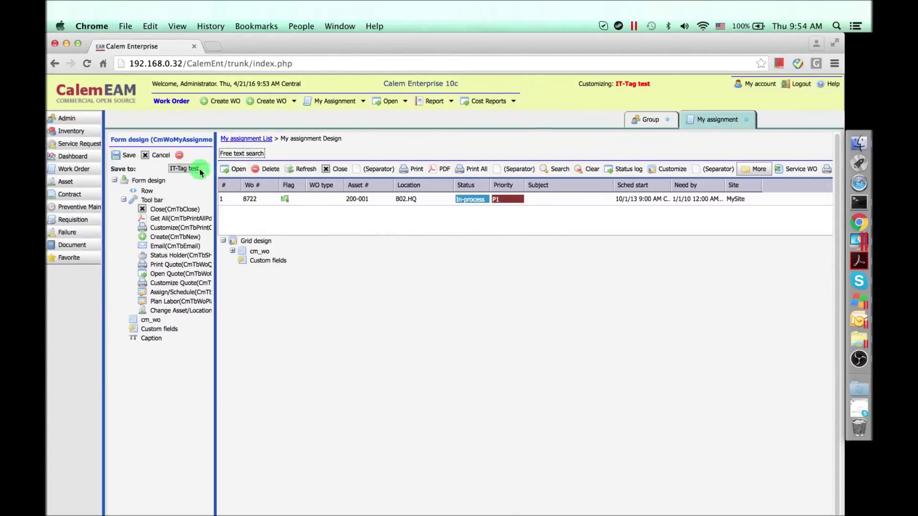
click(159, 156)
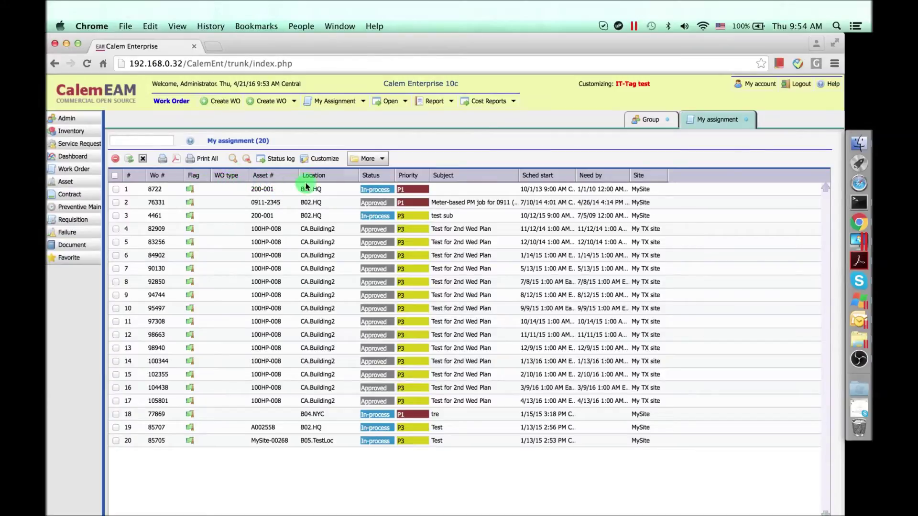
Reopen the My assignment list design and delete its IT-Tag test customization.
click(324, 158)
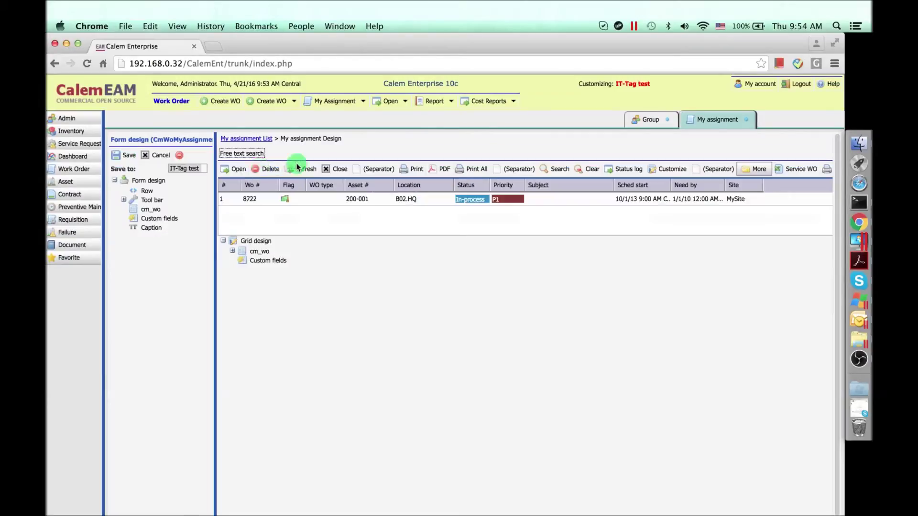
click(179, 156)
click(456, 328)
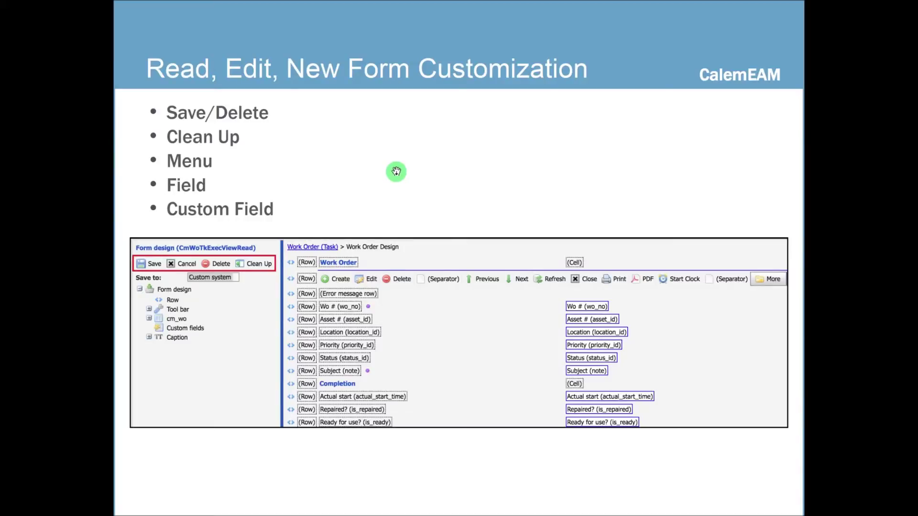
Switch to Chrome, open the work order for asset 0911-2345, and open its Planning form for customization.
key(super+Tab)
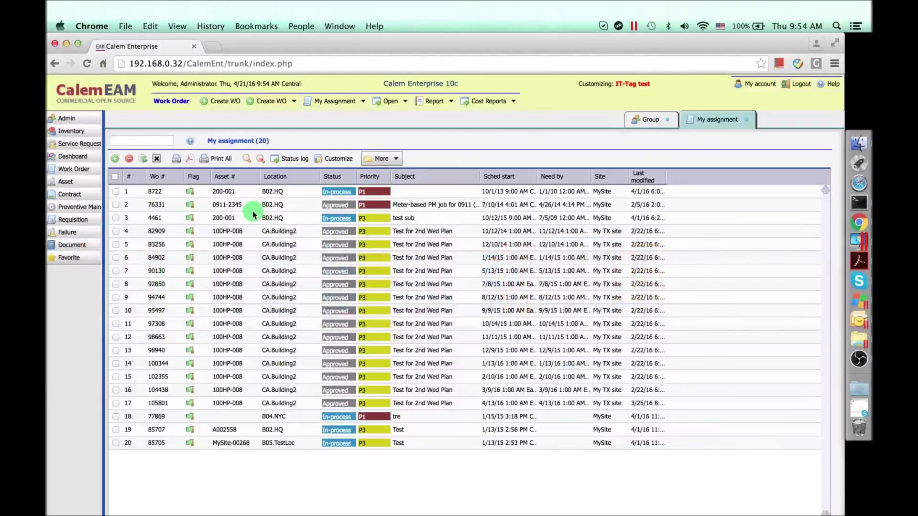
double_click(247, 206)
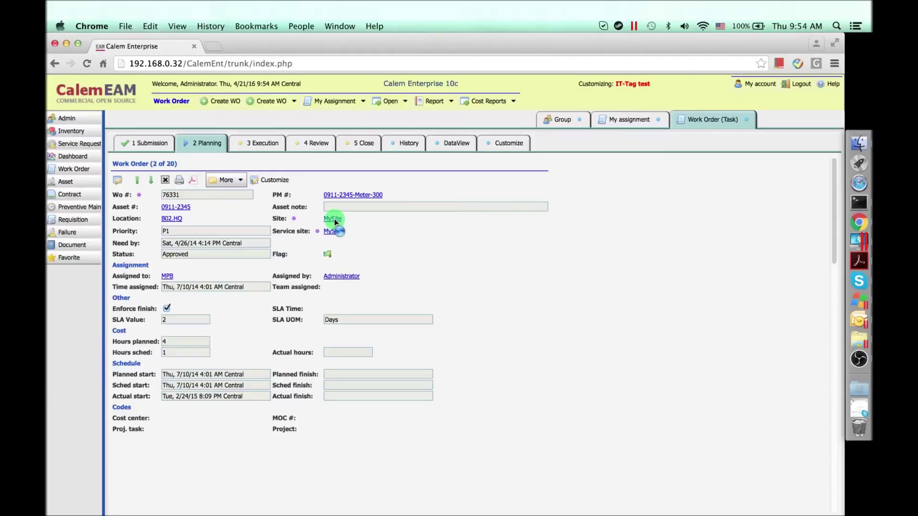
click(266, 183)
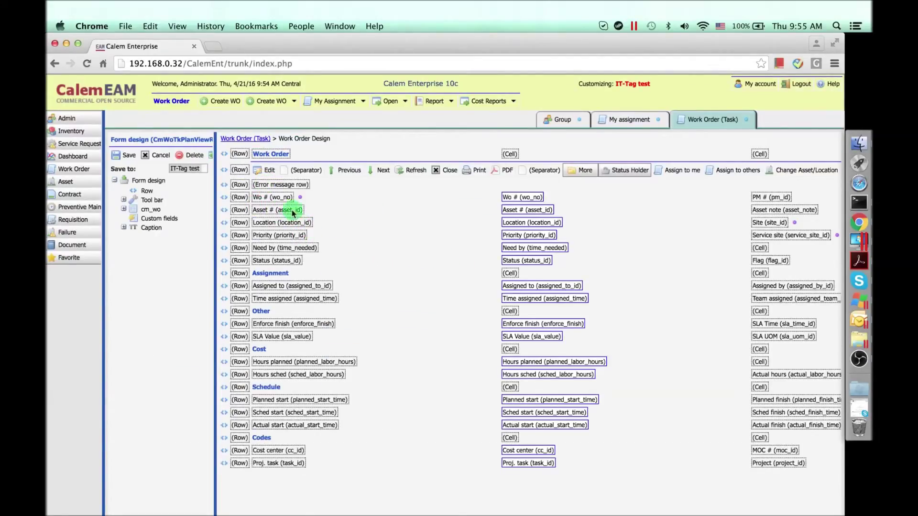
Remove the Edit button from the Planning form's toolbar, and try adding Calib. certificate to it.
drag(152, 177, 152, 179)
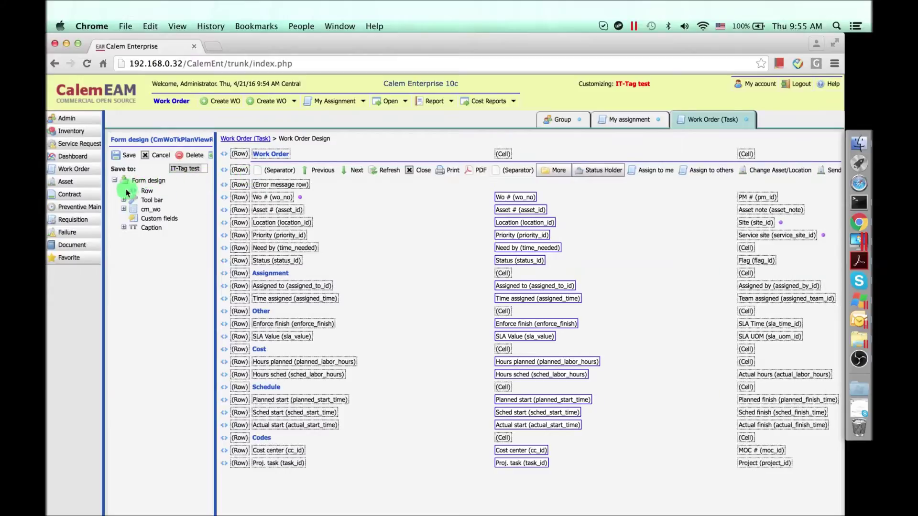
click(123, 200)
drag(162, 228, 346, 168)
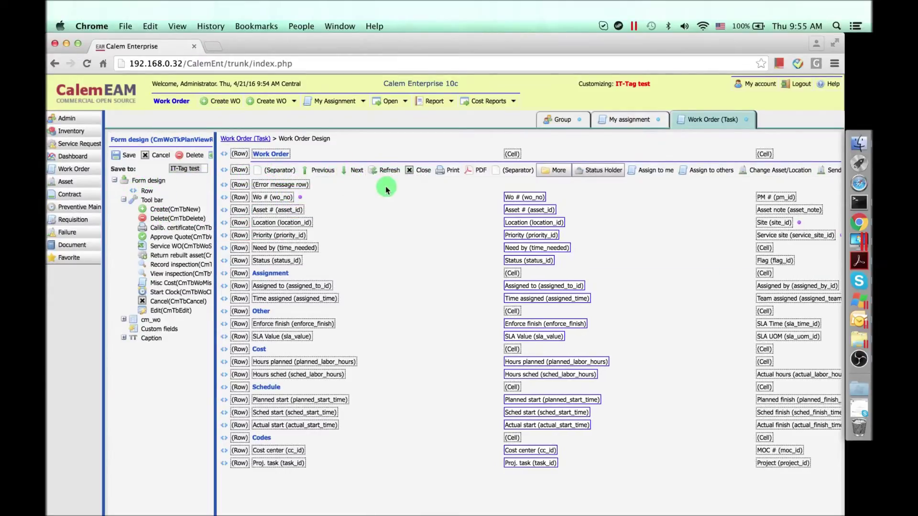
Insert a row above Asset # and place the Acceptance doc label and field in its first two cells.
click(123, 319)
drag(163, 384, 154, 339)
drag(144, 190, 237, 209)
drag(164, 336, 261, 209)
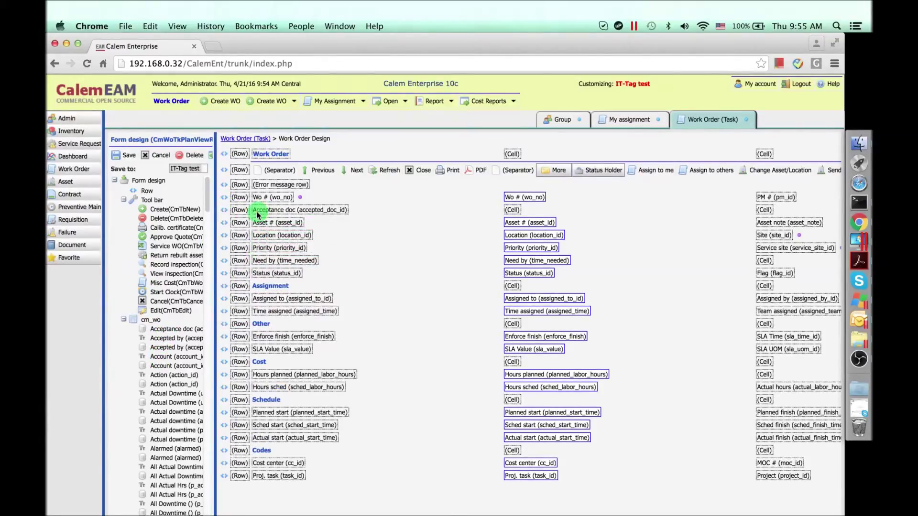
drag(175, 330, 512, 208)
Place the Origination caption in the empty cell beside the Assignment heading.
drag(207, 206, 220, 515)
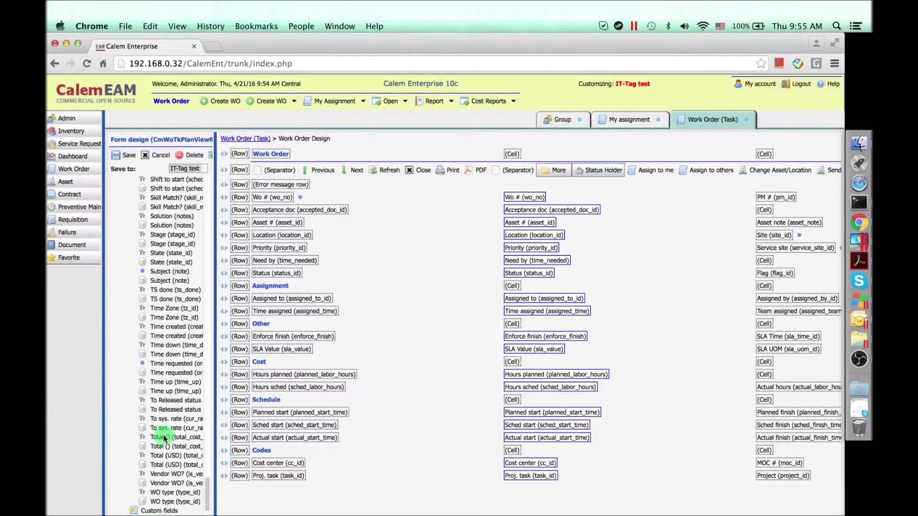
scroll(176, 397, down, 5)
drag(159, 438, 512, 285)
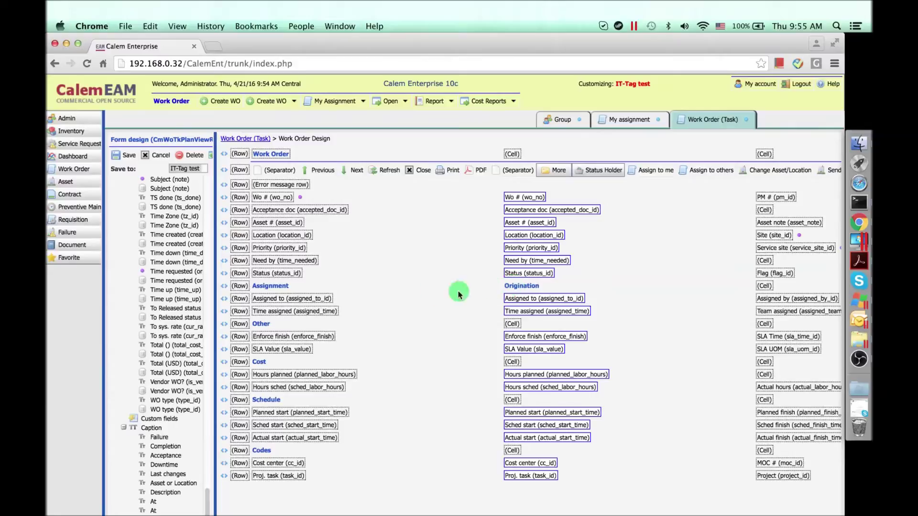
Remove the Origination caption and the added Acceptance doc label, field and row from the form design.
drag(207, 510, 207, 184)
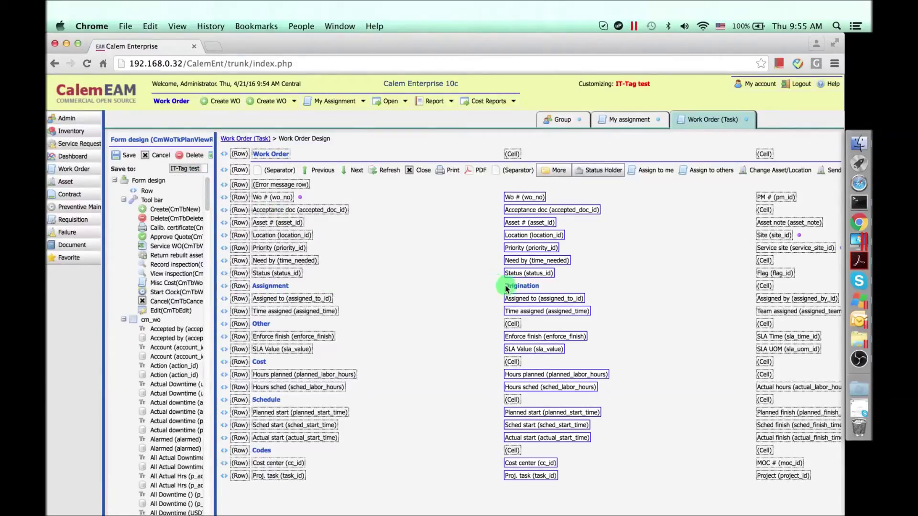
drag(516, 290, 210, 203)
drag(515, 212, 198, 216)
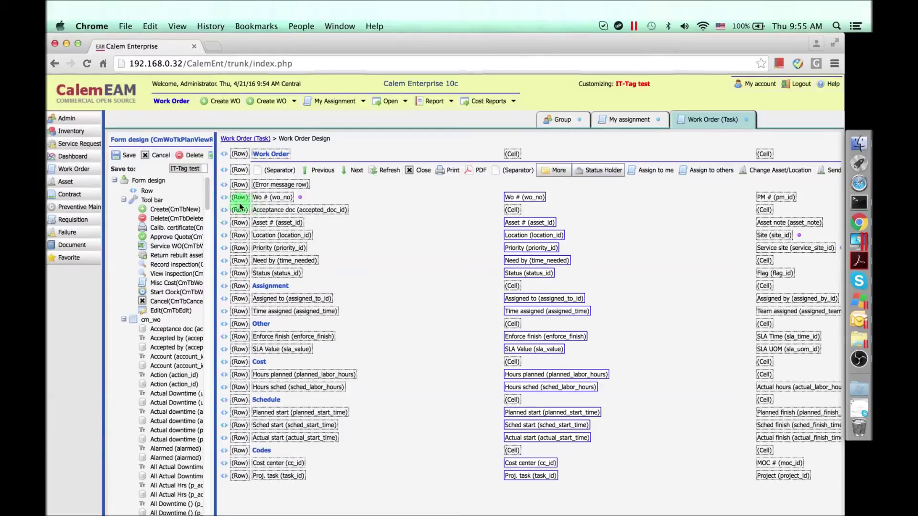
drag(173, 203, 141, 179)
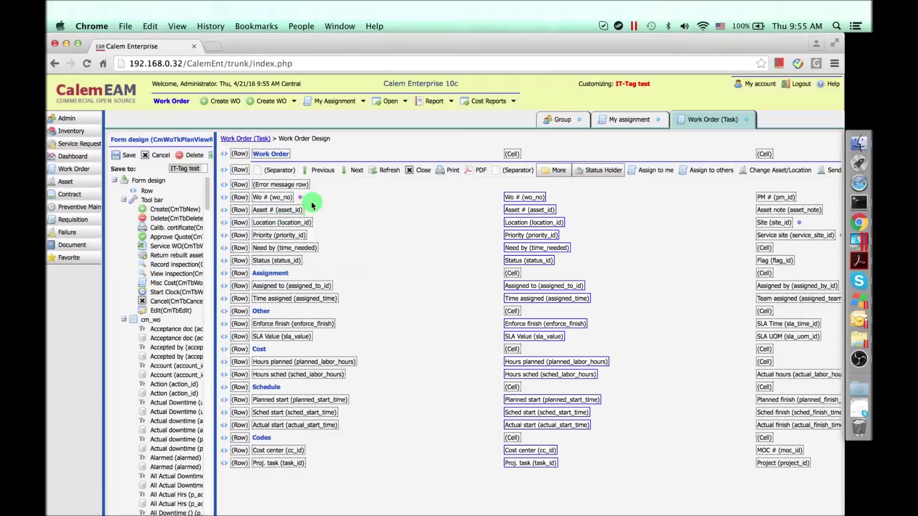
click(123, 157)
Clean up the Planning form's layout, confirm it, and cancel the form design.
drag(216, 181, 249, 182)
click(620, 205)
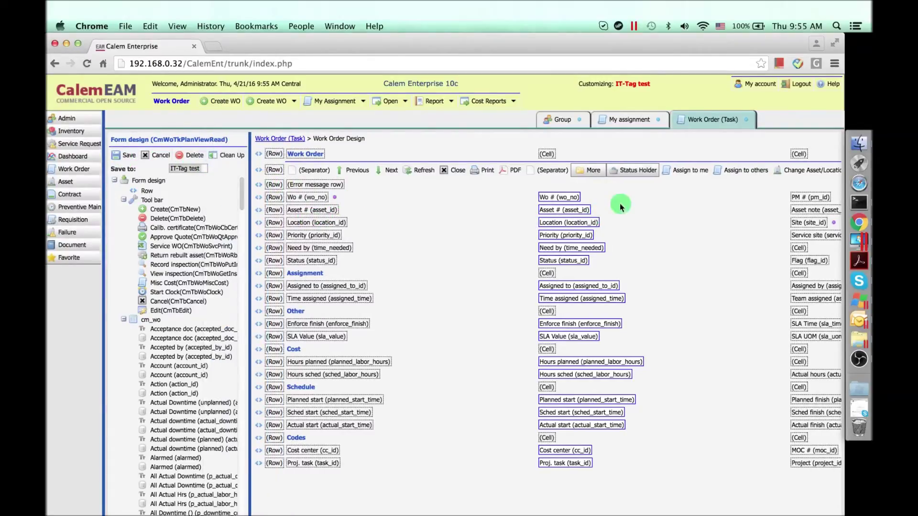
click(216, 155)
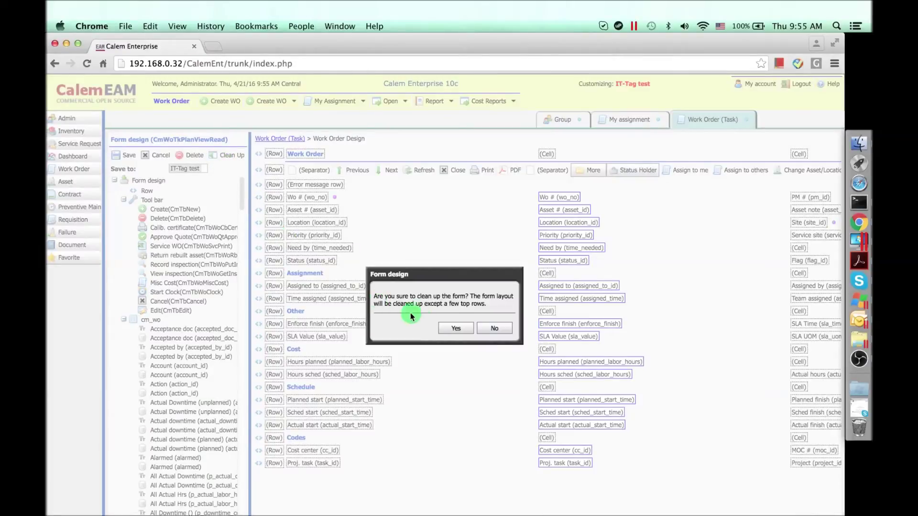
click(461, 328)
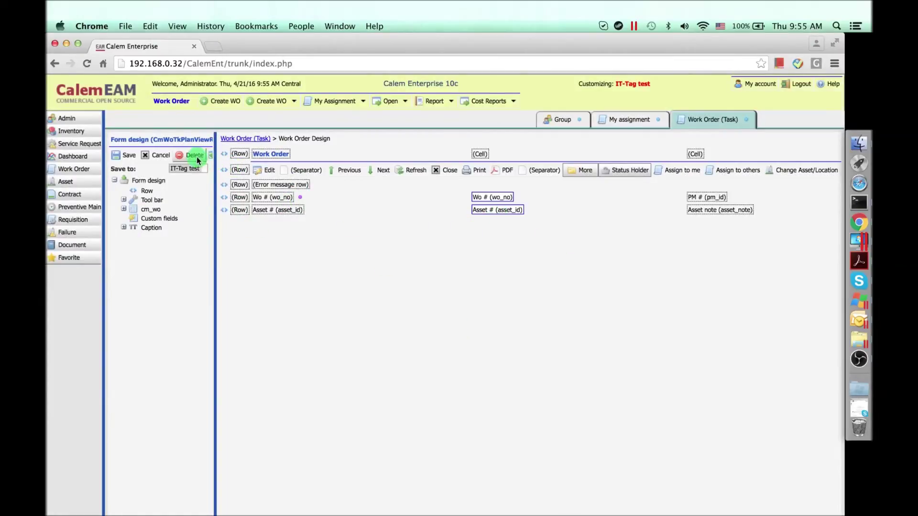
drag(216, 164, 233, 161)
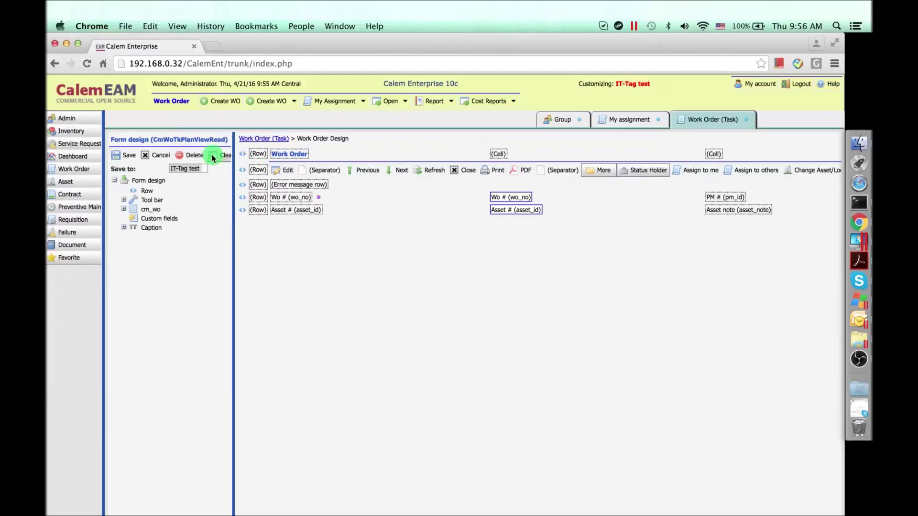
click(155, 159)
View the designs of the work order's Planning form and edit form, cancel both, and close the work order.
click(268, 185)
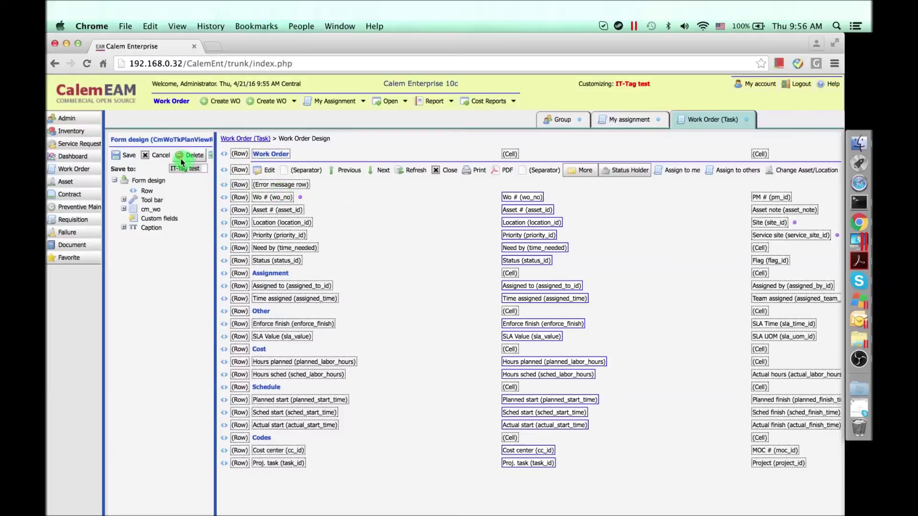
click(158, 156)
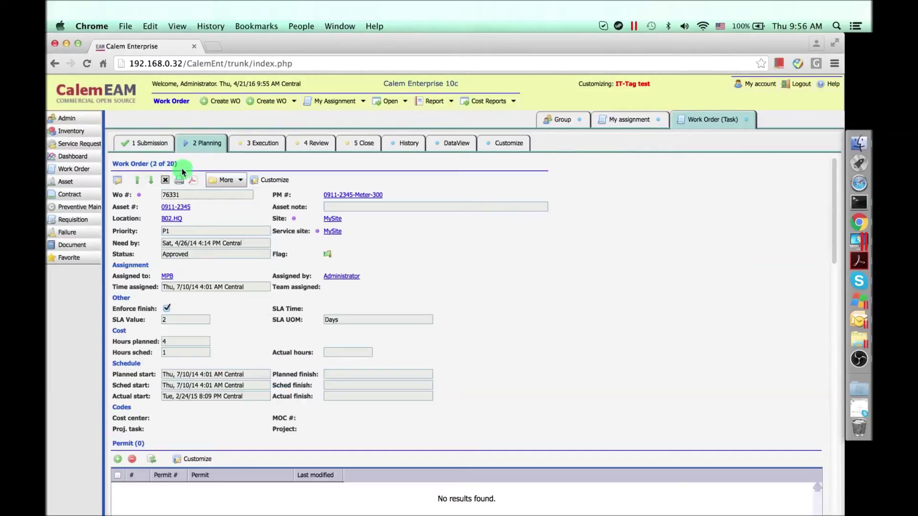
click(117, 180)
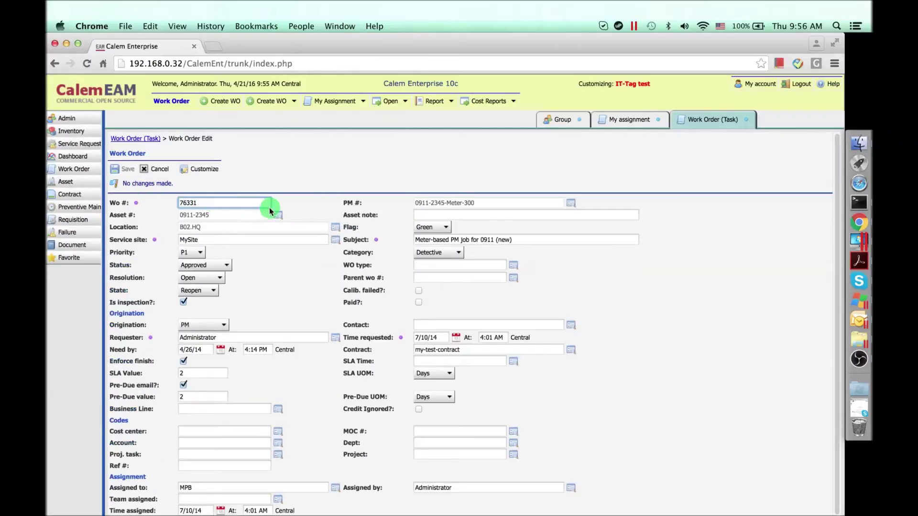
click(199, 170)
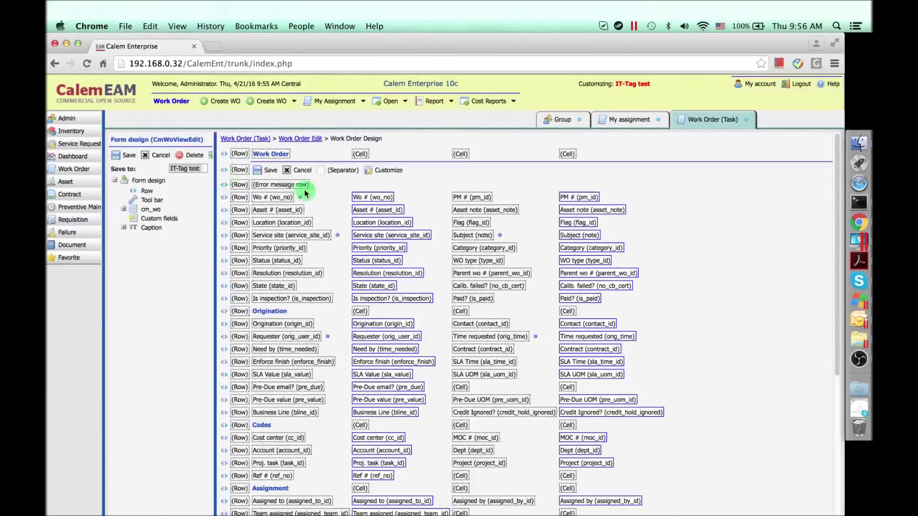
click(148, 157)
click(143, 169)
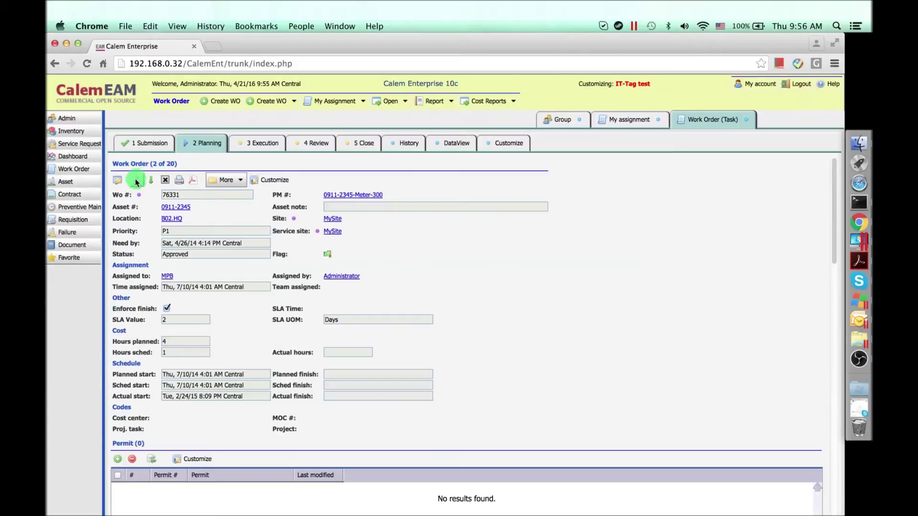
click(165, 179)
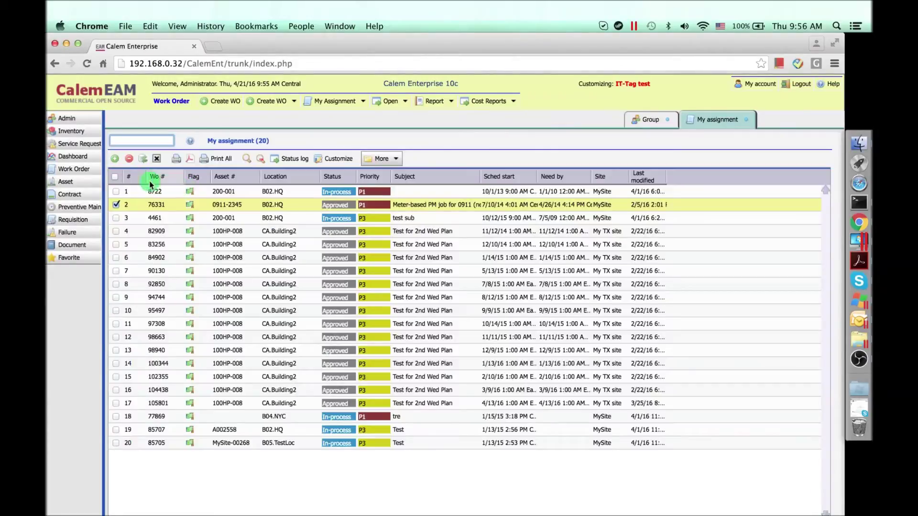
Open the Create WO form's design for viewing and cancel it.
click(223, 103)
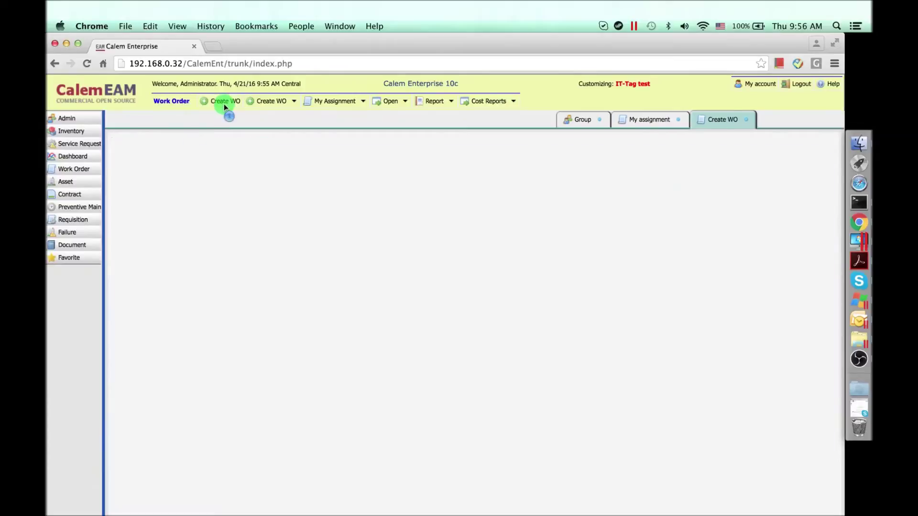
click(196, 159)
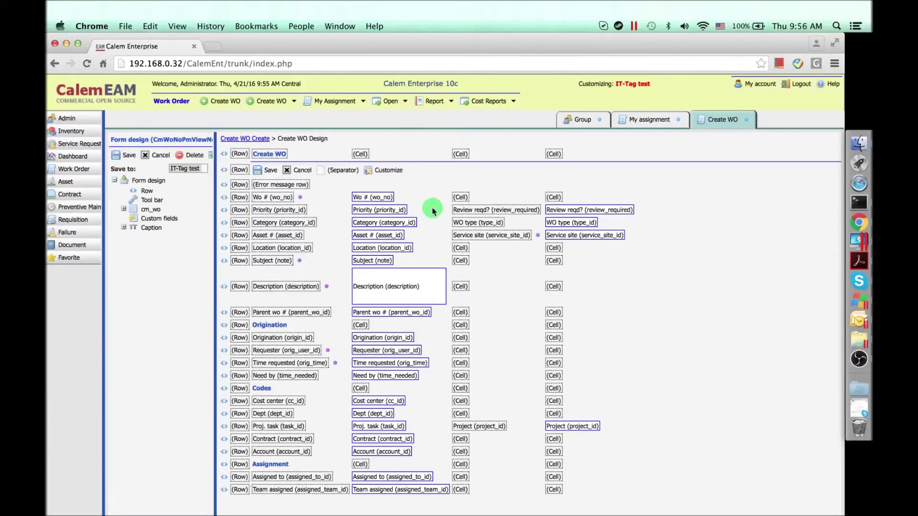
click(153, 157)
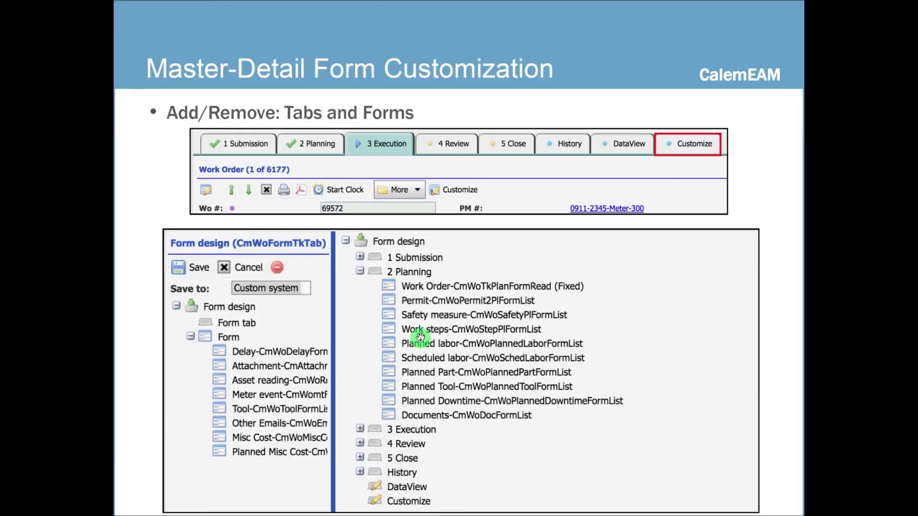
Switch to Chrome, reopen the work order for asset 0911-2345, and open the design of its tabs and forms.
key(super+Tab)
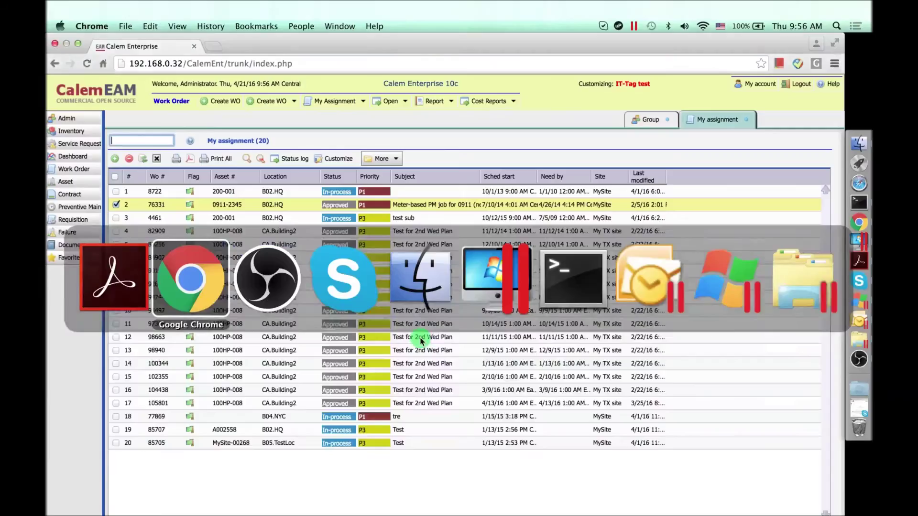
double_click(292, 206)
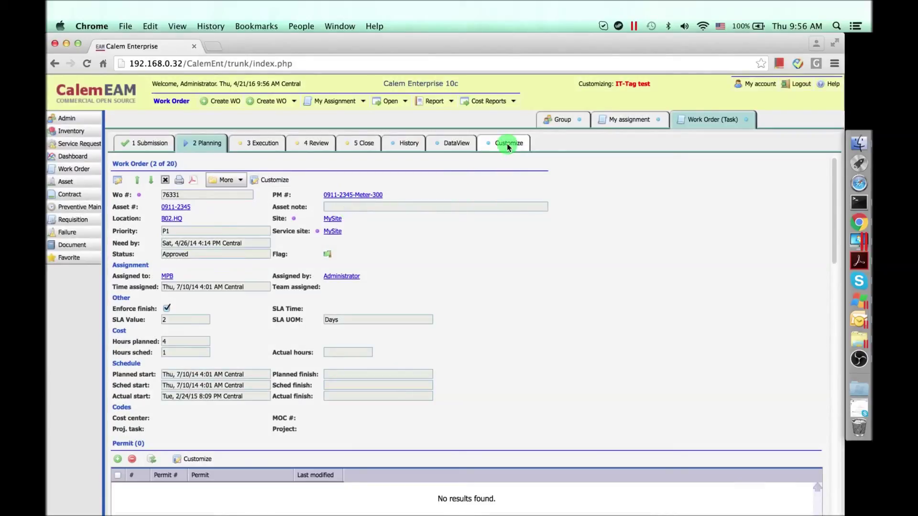
click(507, 146)
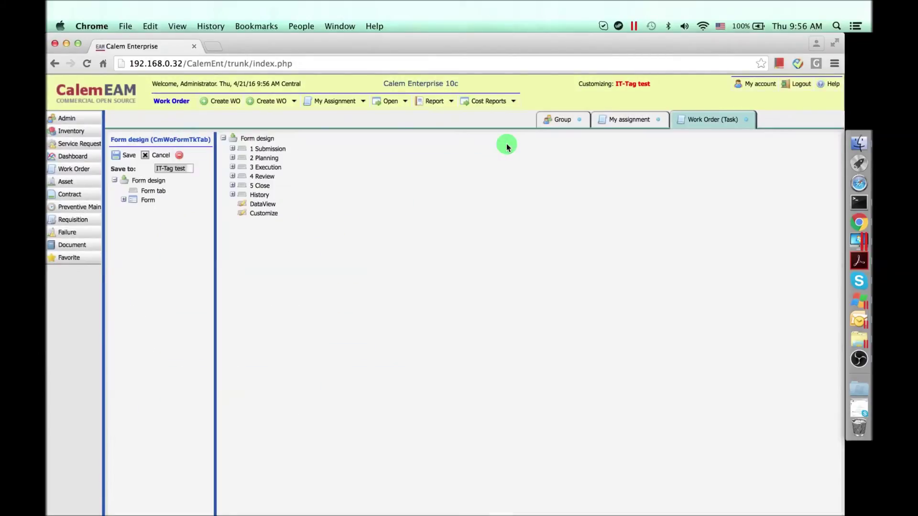
Expand the available forms and the Review, Close and History tabs, and remove the History tab from the work order's form design.
click(125, 200)
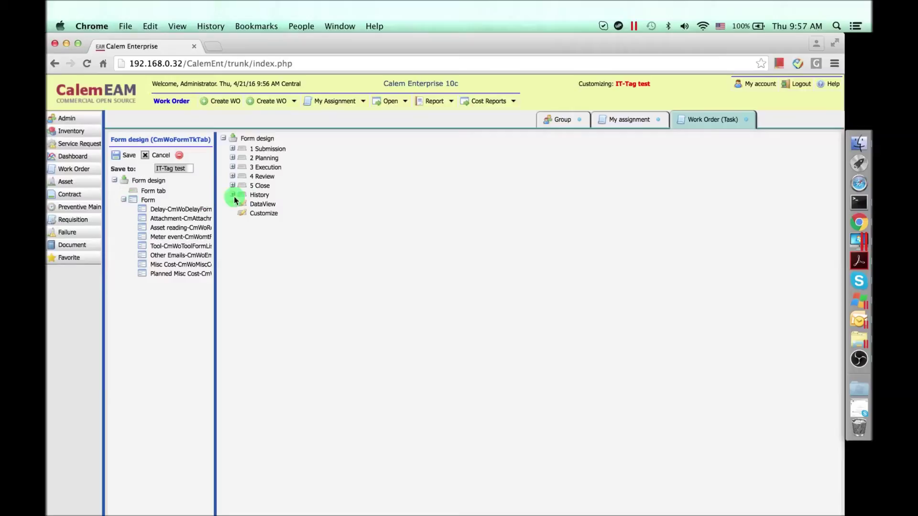
click(232, 195)
click(233, 185)
click(232, 176)
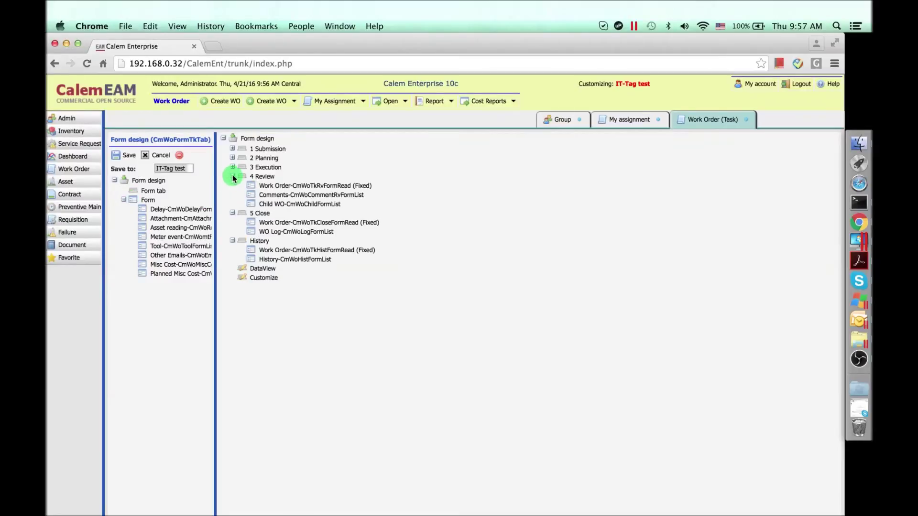
drag(298, 260, 152, 184)
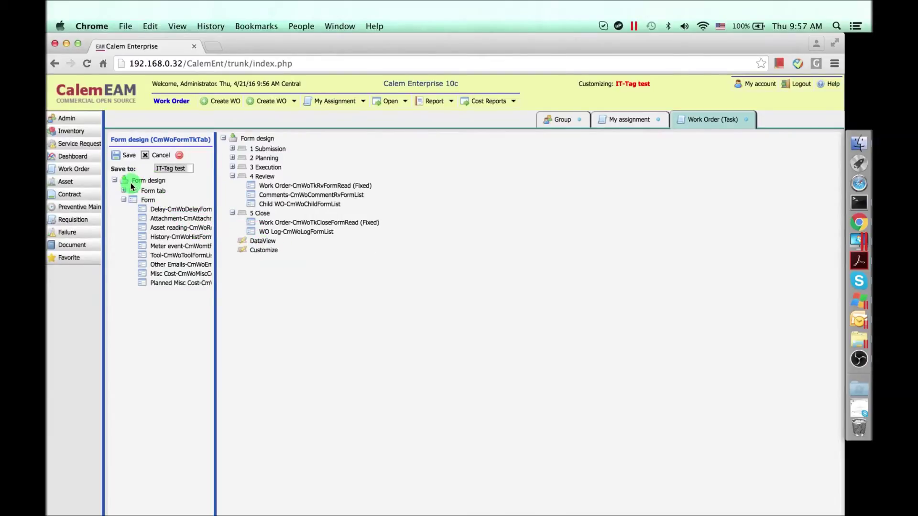
Add the History tab back to the end of the design and place the Meter event form in it.
click(124, 190)
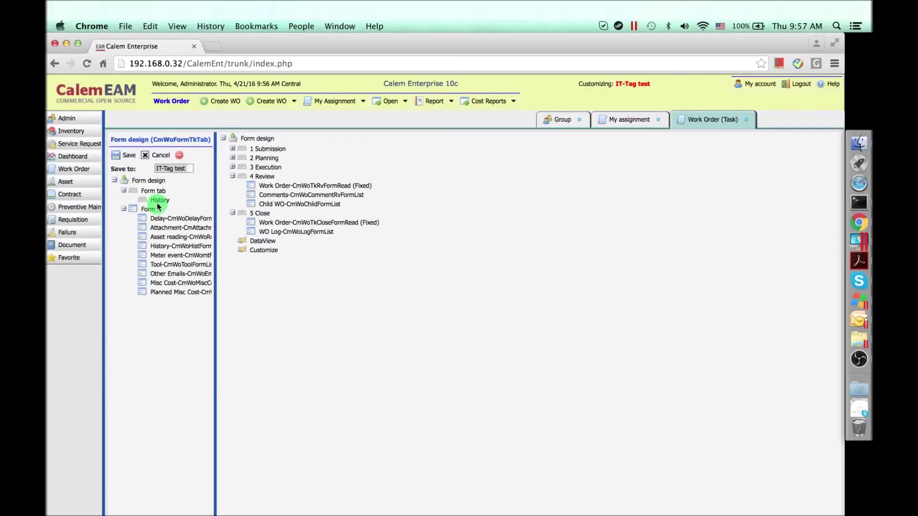
drag(160, 205, 262, 141)
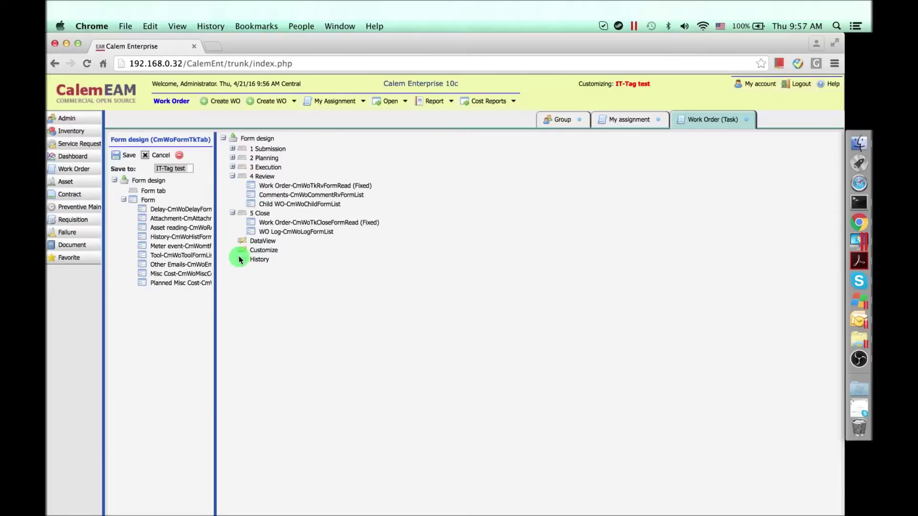
drag(167, 247, 259, 262)
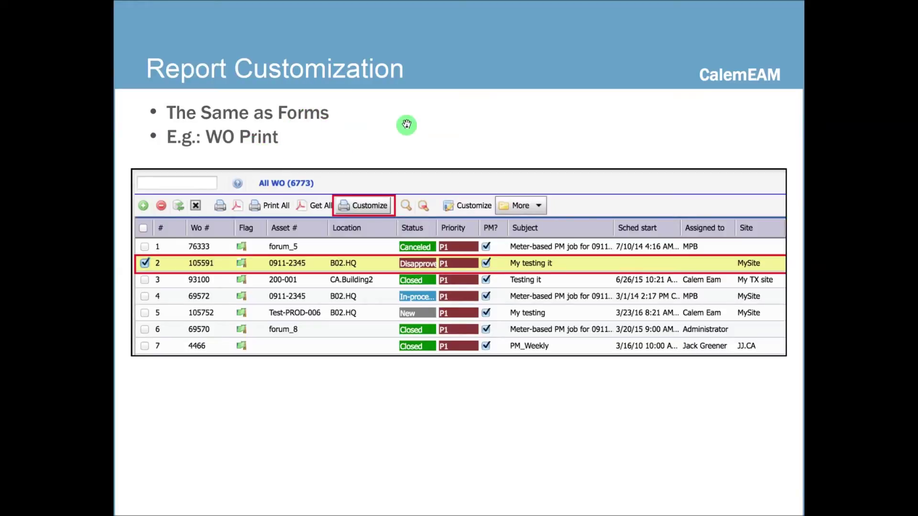
Switch to Chrome, open the Open WO report, view its design, then cancel the design and close the report.
key(super+Tab)
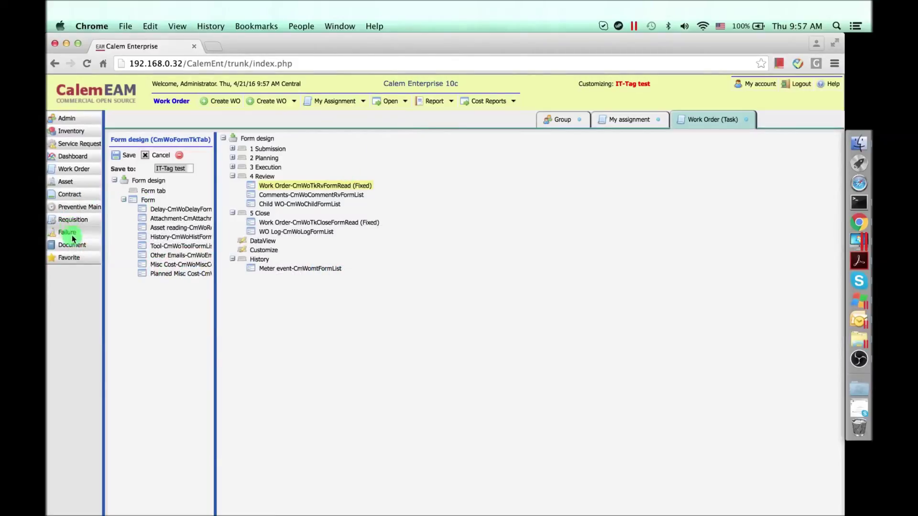
click(82, 170)
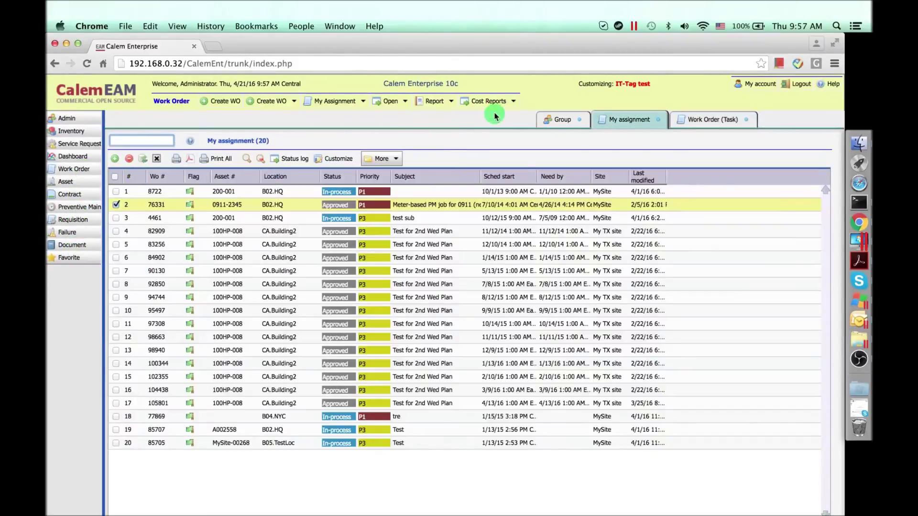
click(443, 103)
click(440, 119)
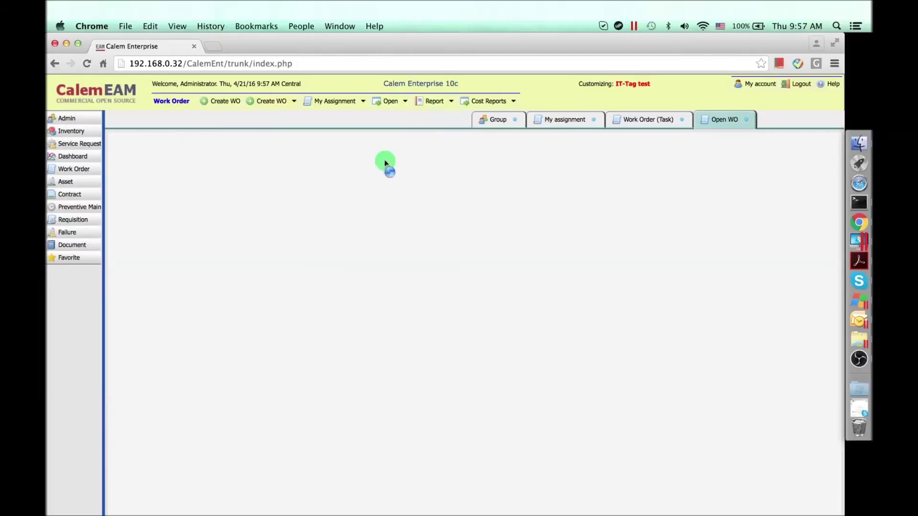
click(236, 159)
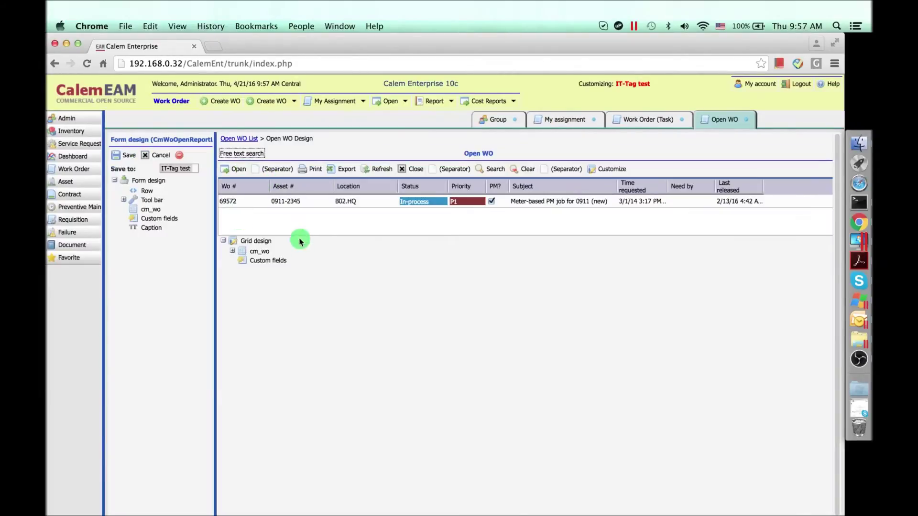
click(159, 156)
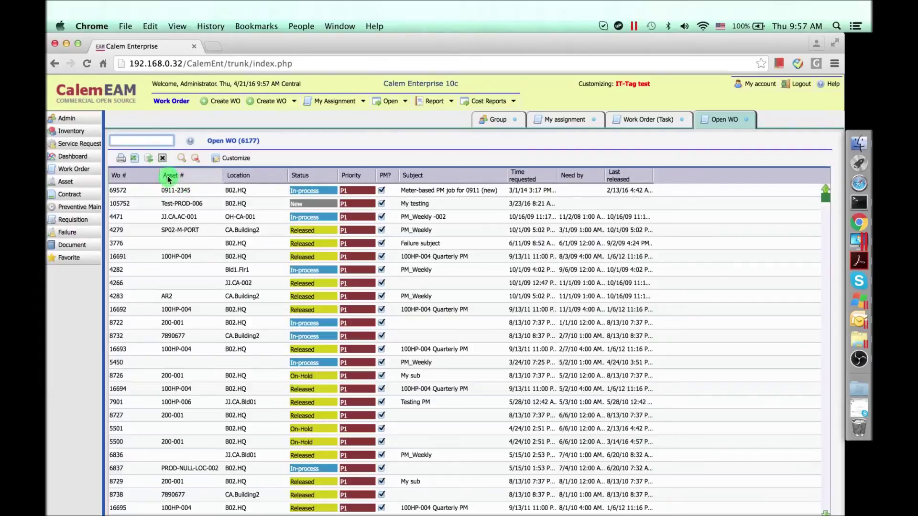
click(160, 157)
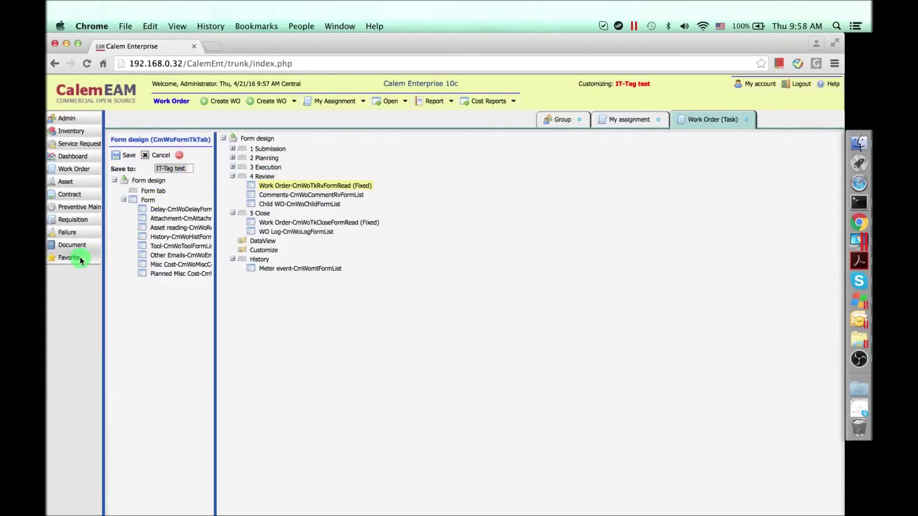
Cancel the work order's tab design, and from the All WO list open the customizable print report for the closed "Testing it" work order.
click(159, 155)
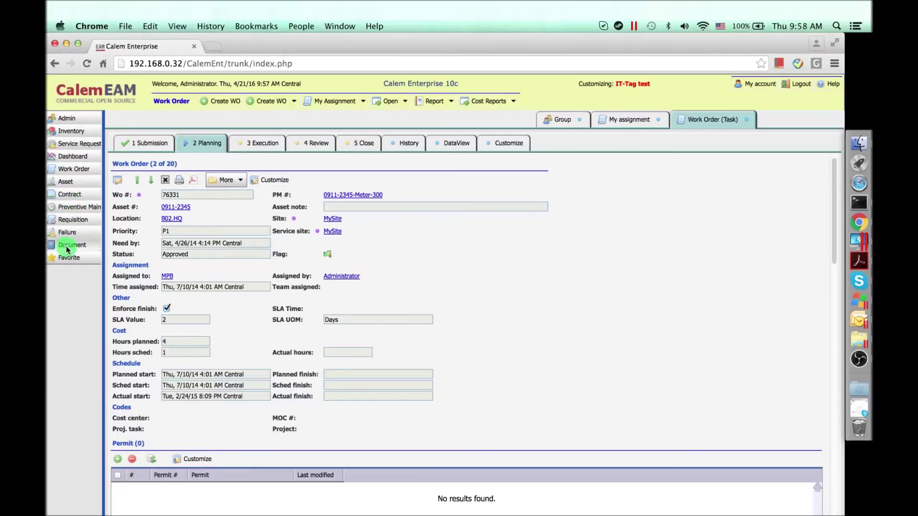
click(73, 169)
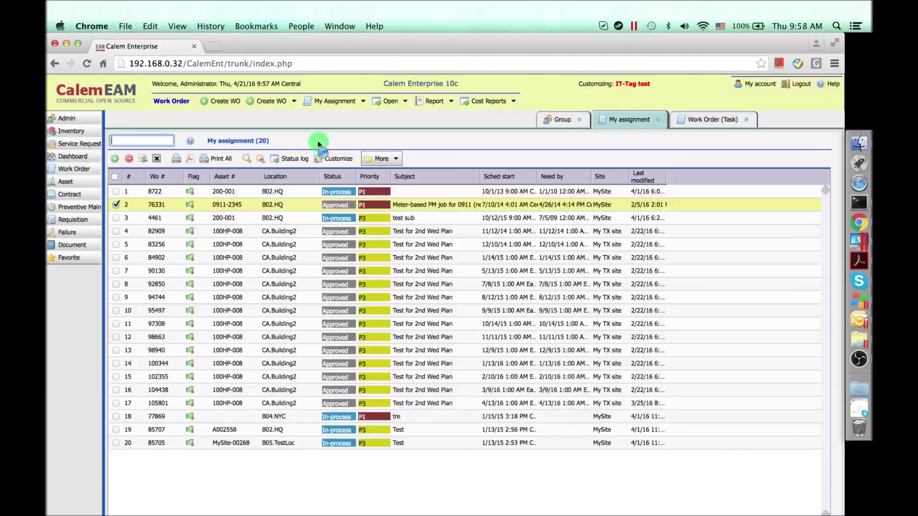
click(403, 109)
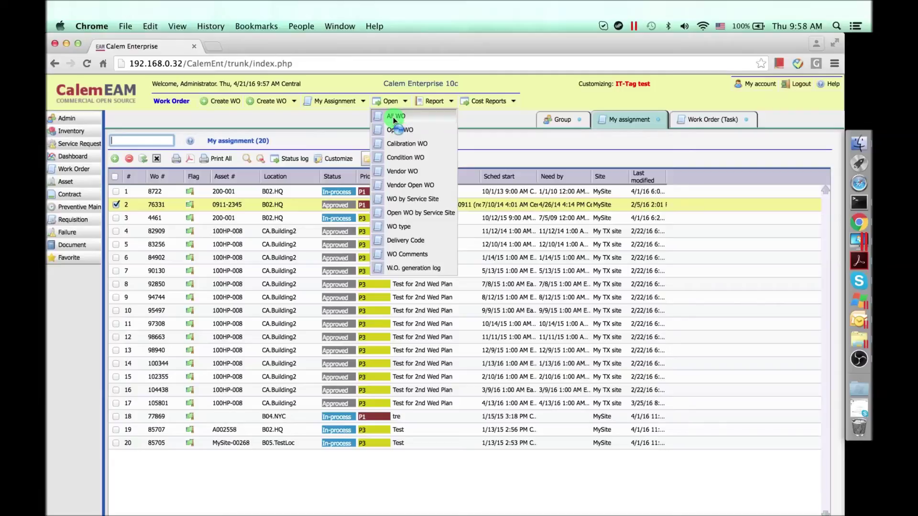
click(394, 117)
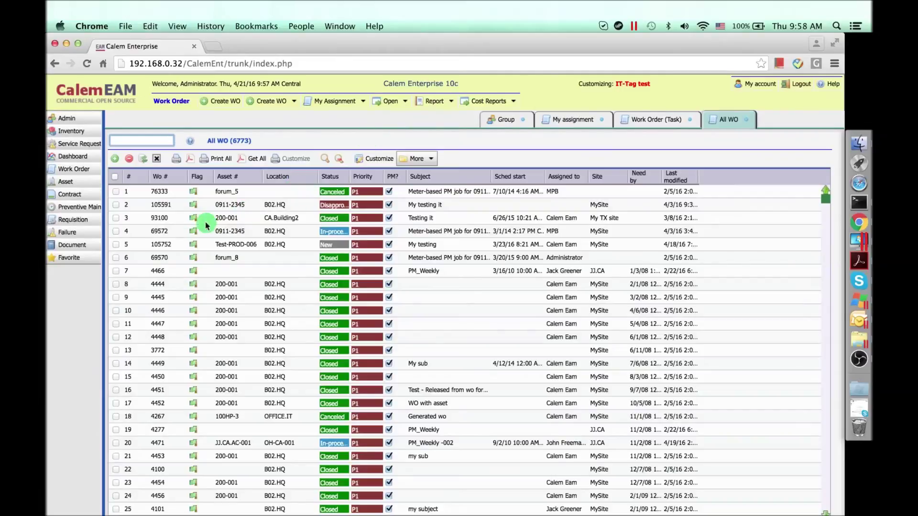
click(117, 218)
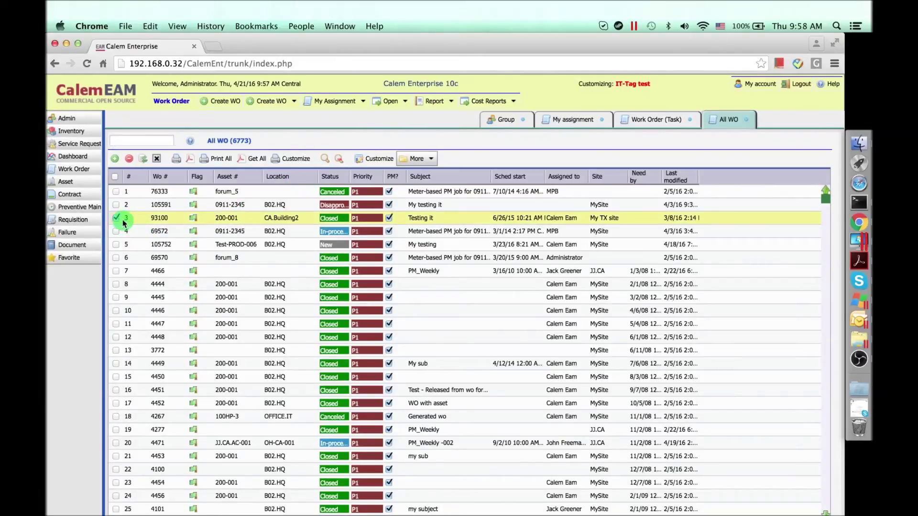
click(290, 162)
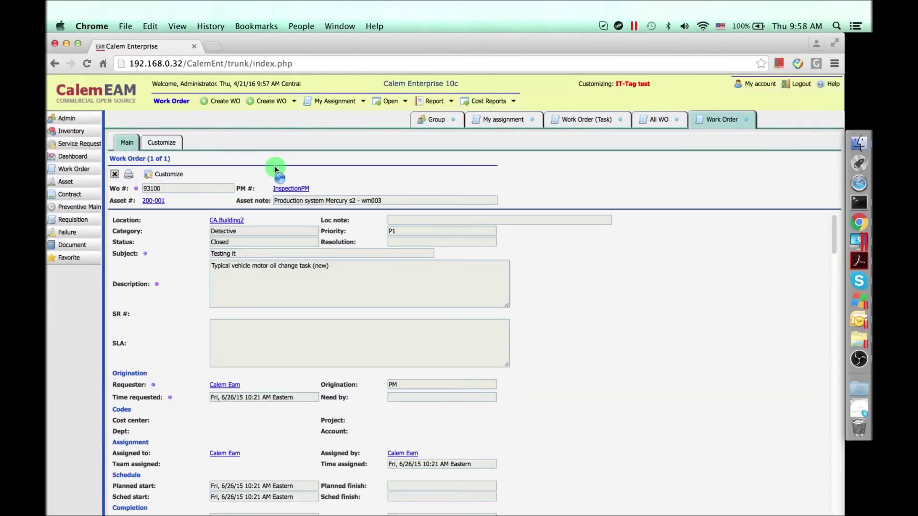
View the print report's tab design with its Main tab and available forms expanded, and cancel it.
click(161, 143)
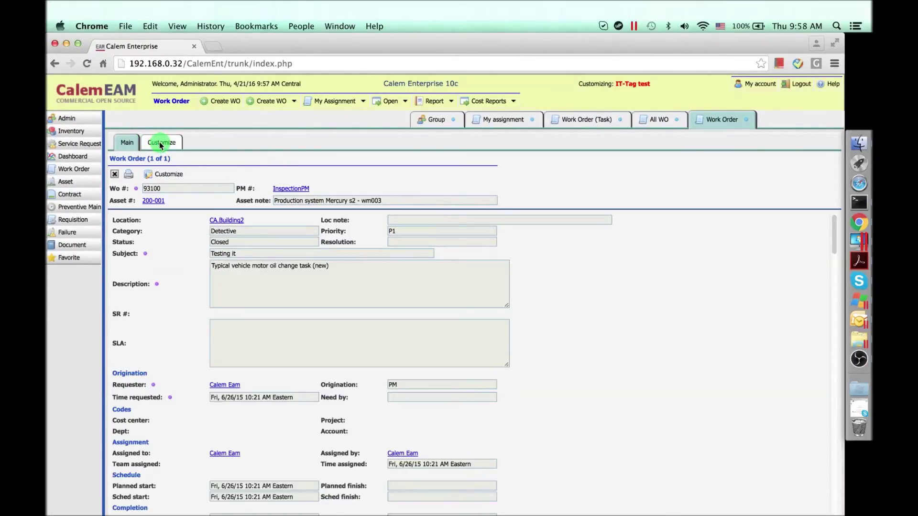
click(234, 151)
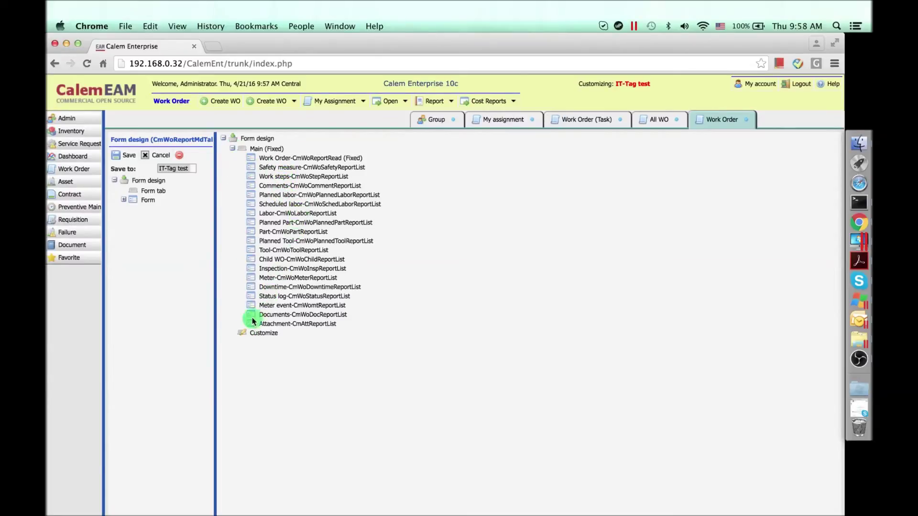
drag(302, 206, 319, 197)
click(124, 200)
mouse_move(149, 210)
mouse_down()
mouse_move(253, 214)
mouse_move(278, 142)
mouse_move(162, 209)
mouse_up()
click(150, 157)
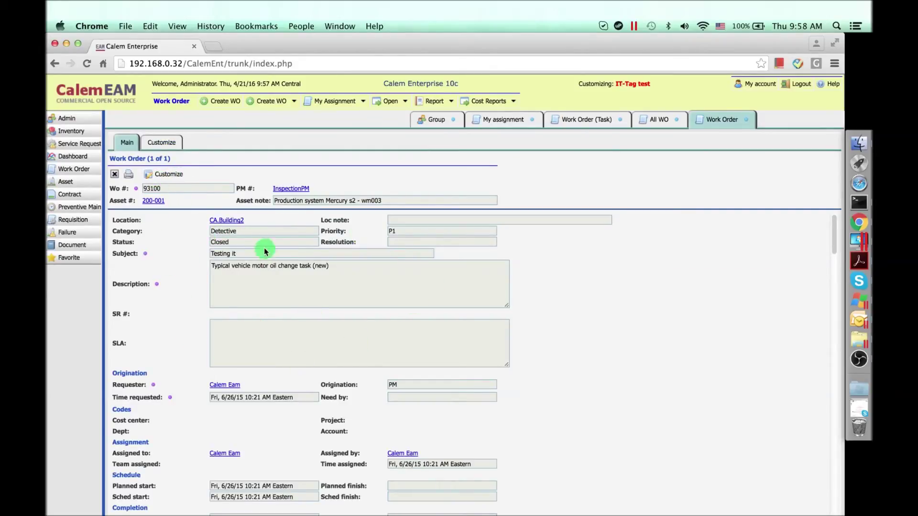
Open the design of the print report's Work steps list for viewing and cancel it.
scroll(355, 302, down, 1)
scroll(357, 304, up, 1)
click(160, 174)
scroll(273, 257, down, 10)
click(151, 245)
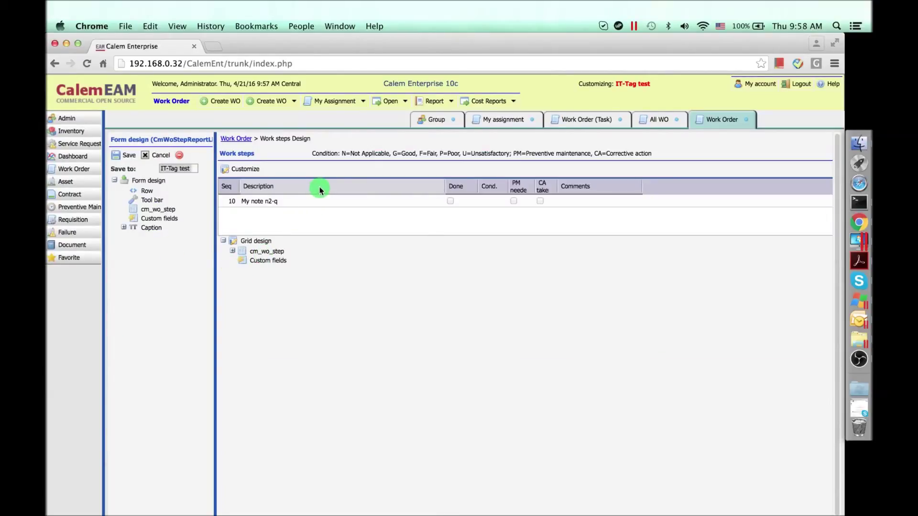
click(155, 158)
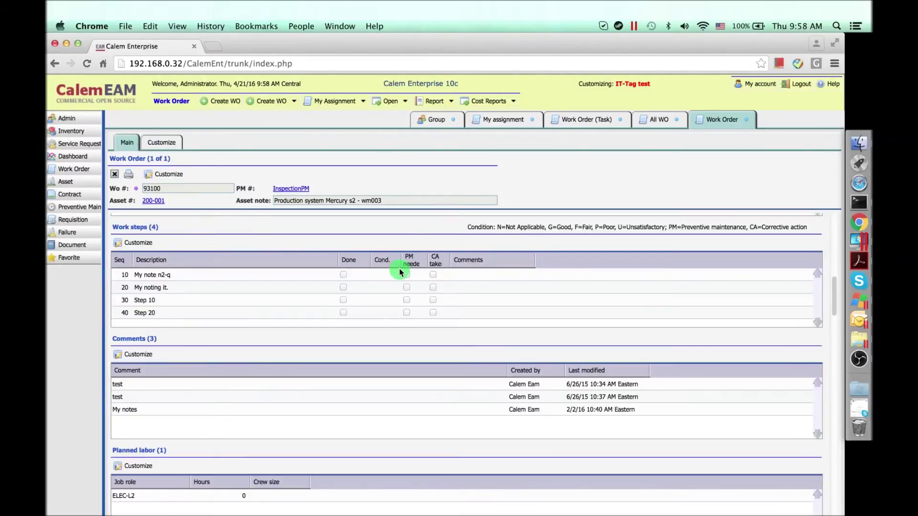
Switch to the presentation and advance to the Search Form Customization slide.
key(super+Tab)
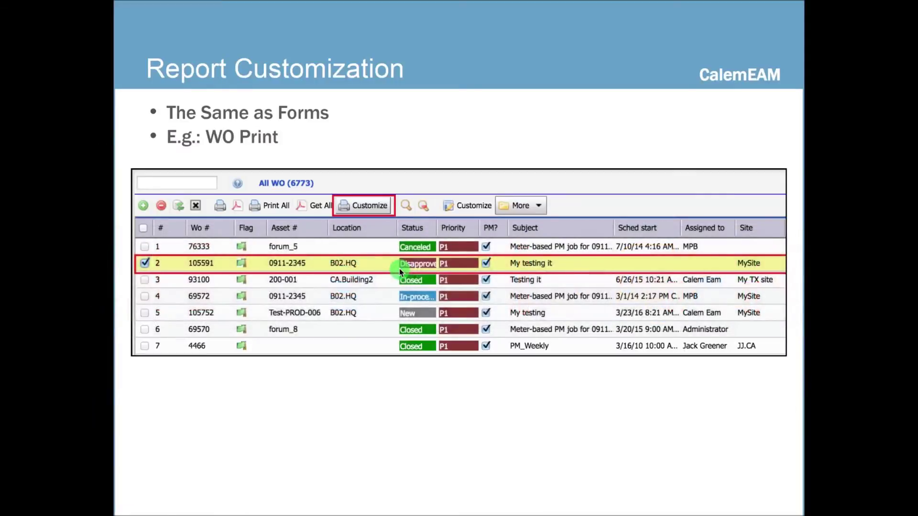
key(Right)
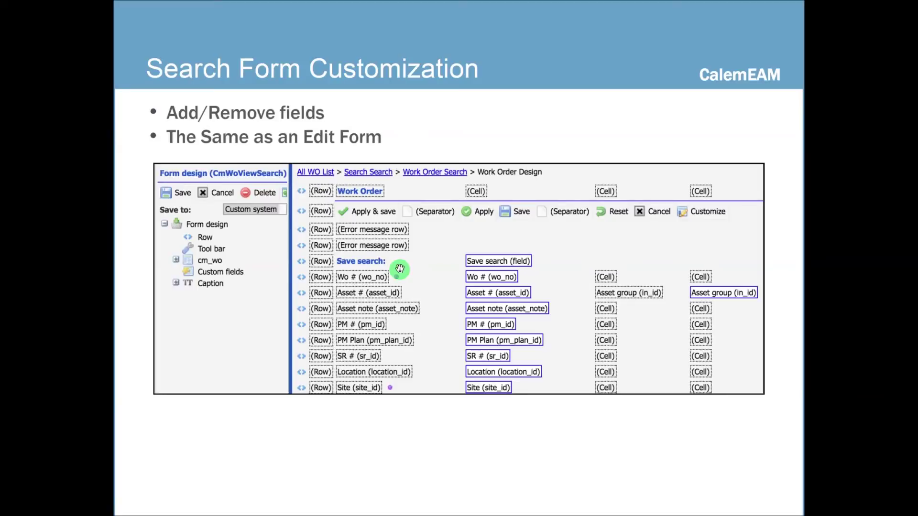
Switch to Chrome, close the print report, and open the form design of a new All WO search.
key(super+Tab)
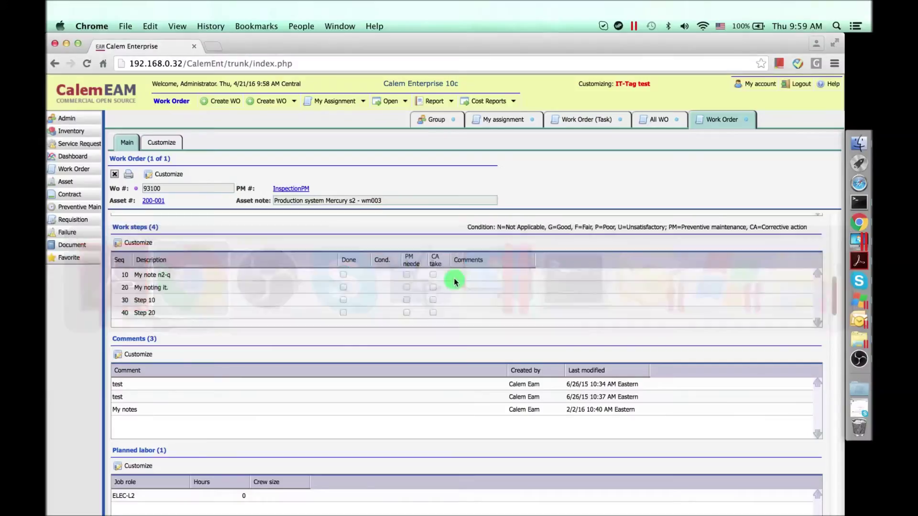
click(115, 174)
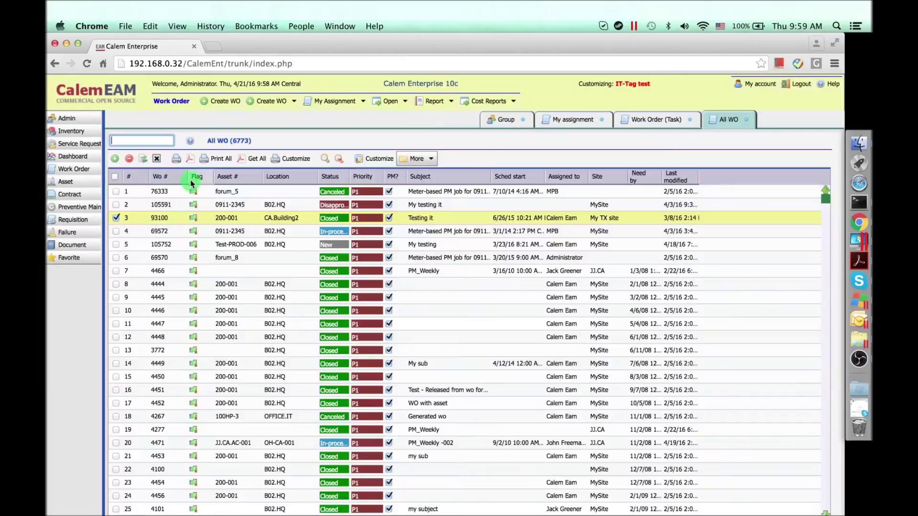
click(324, 159)
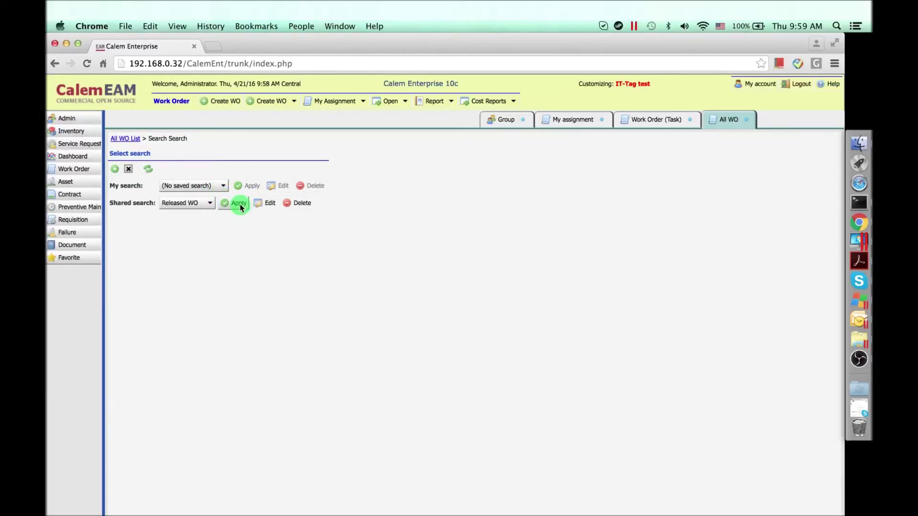
click(115, 168)
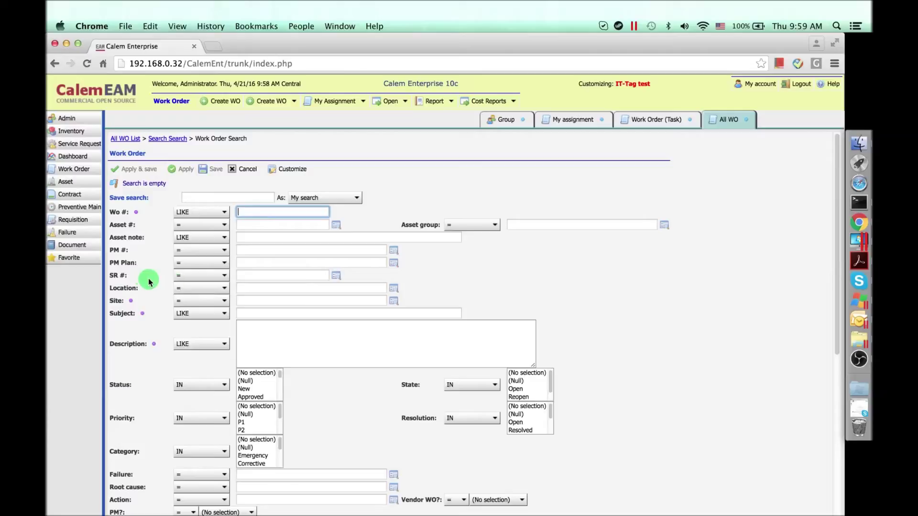
click(288, 171)
Insert a row above Wo # with the Actual finish caption and the Acceptance doc field, and cancel the search form design.
click(129, 221)
drag(123, 203, 227, 221)
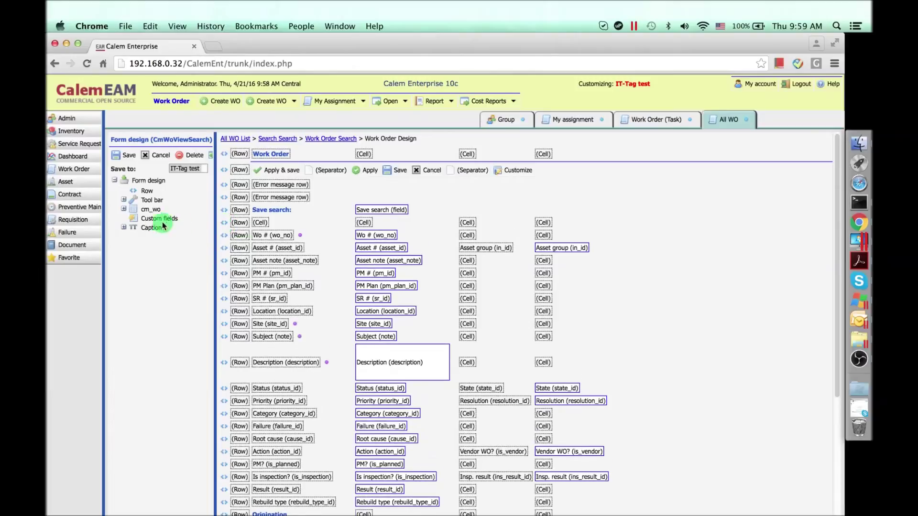
click(123, 209)
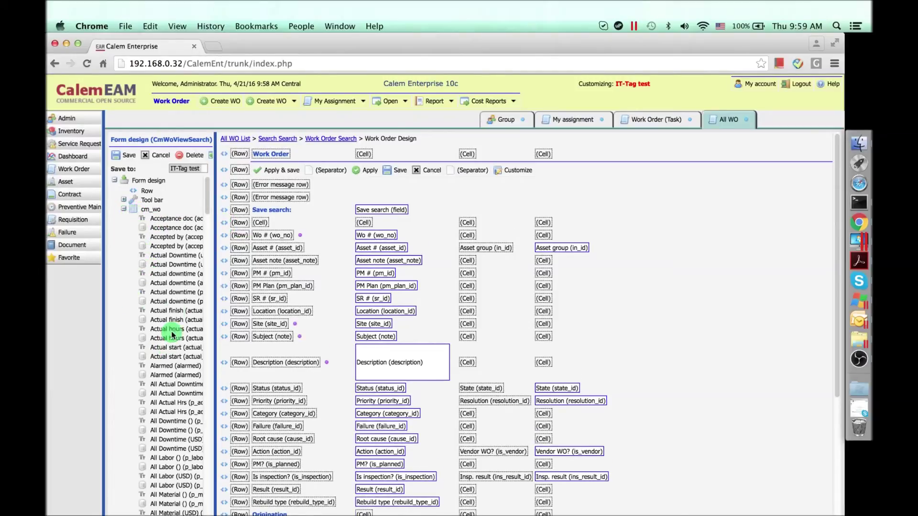
drag(170, 309, 258, 225)
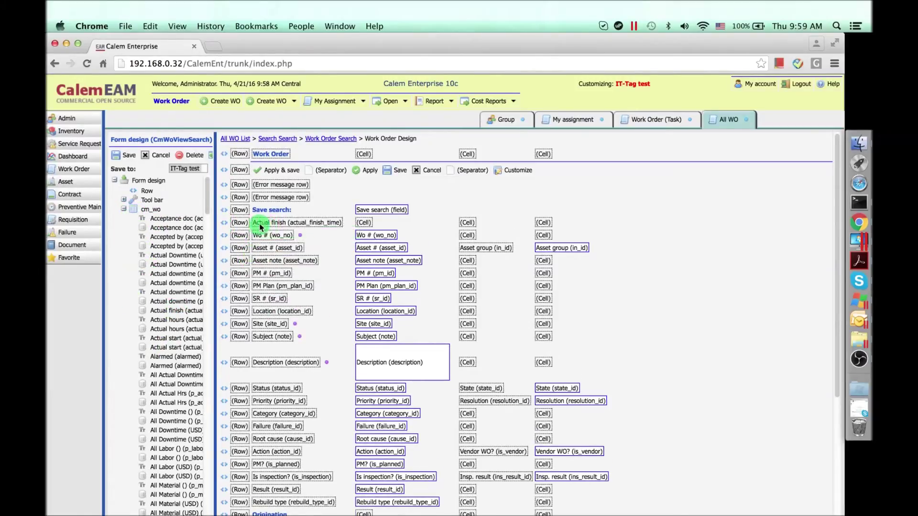
drag(160, 229, 360, 225)
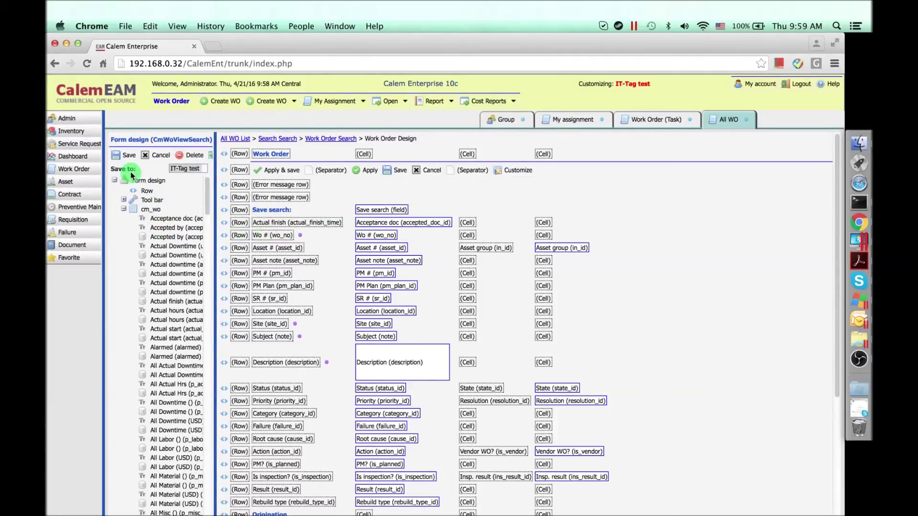
click(157, 159)
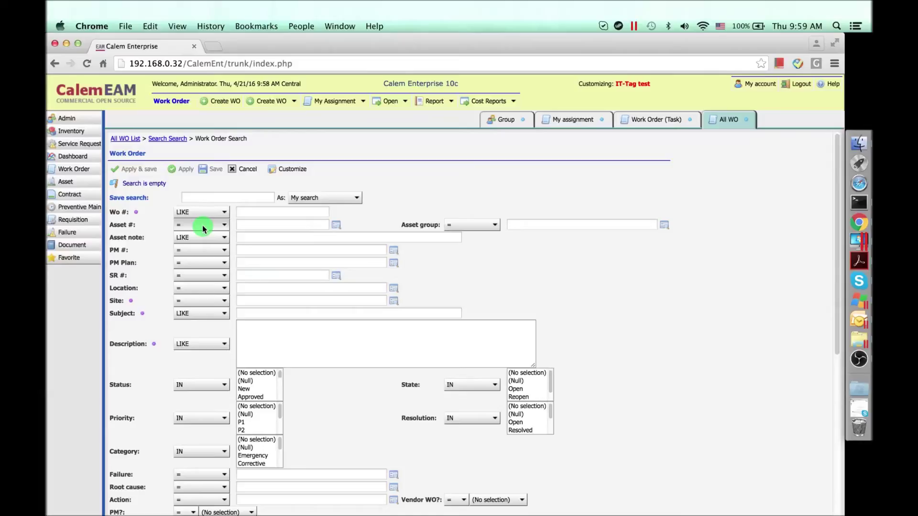
Switch to the presentation and advance to the Group Status Control slide.
key(super+Tab)
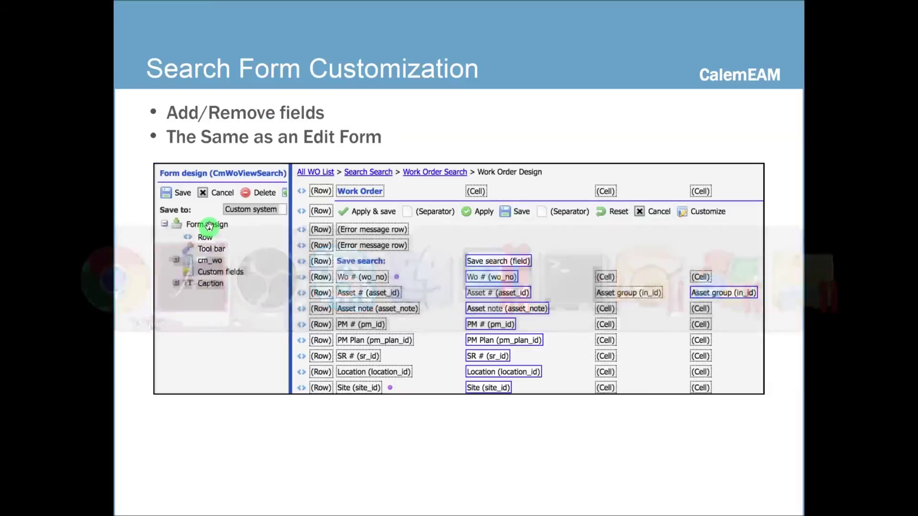
key(Right)
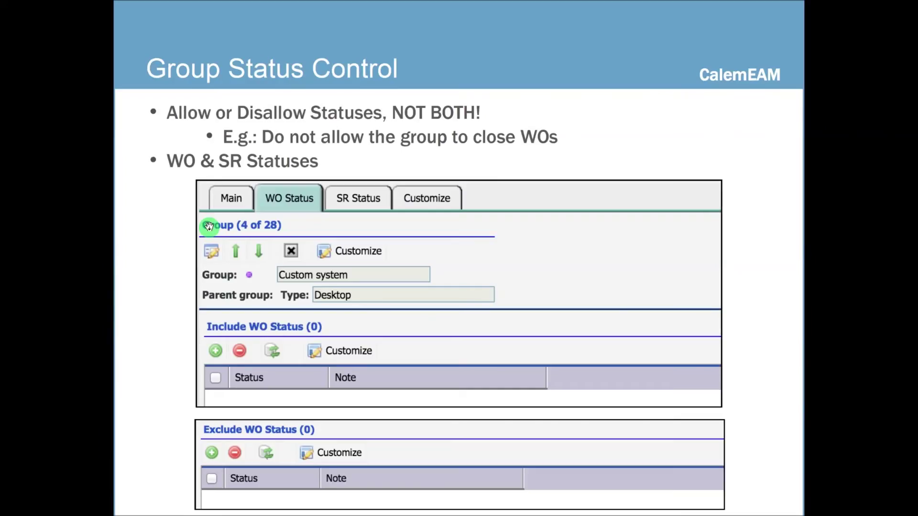